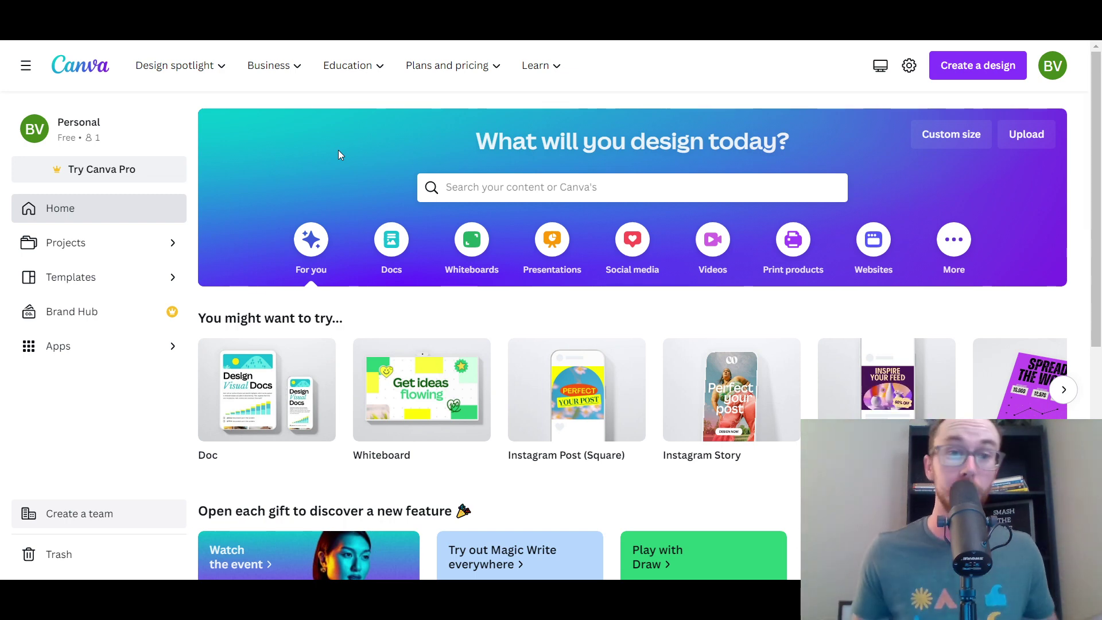
Search Canva's templates for 'favicon' to see the suggested logo templates
{"action": "left_click", "coordinate": [597, 192]}
{"action": "type", "text": "favicon"}
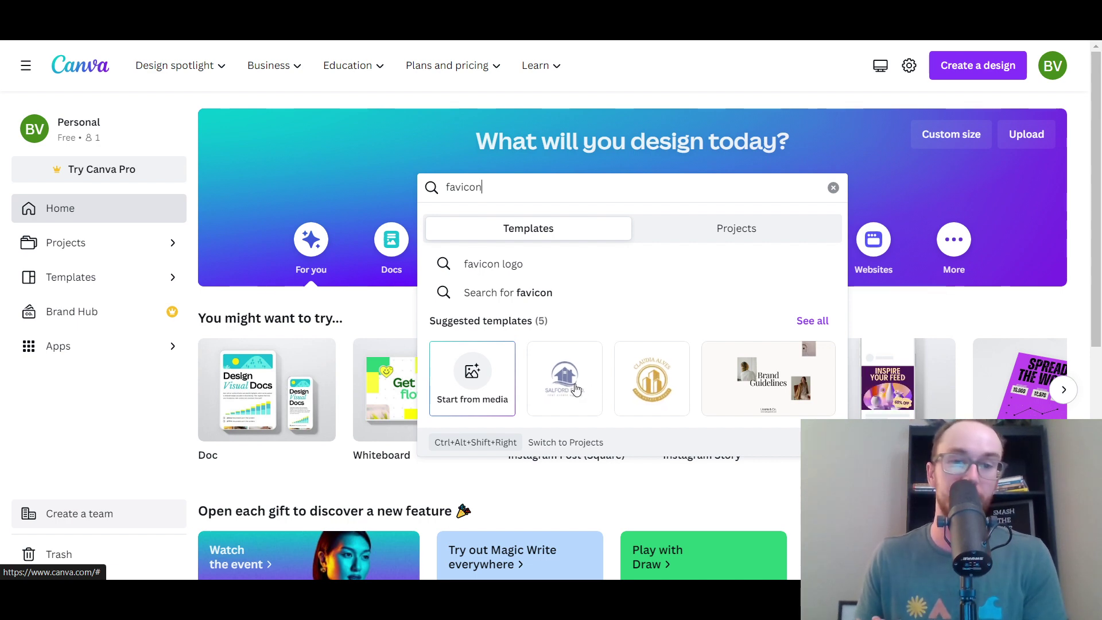
Open the Lilac And White Traditional Real Estate Agency Logotype results and scroll through the real estate logos
{"action": "left_click", "coordinate": [576, 390]}
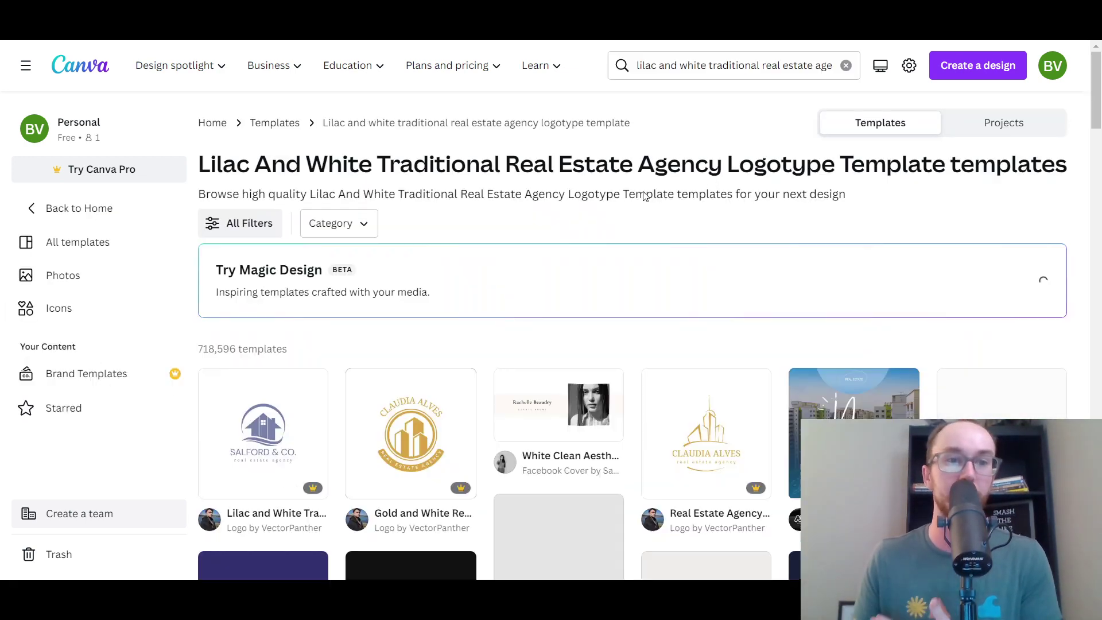
{"action": "scroll", "coordinate": [334, 407], "scroll_direction": "down", "scroll_amount": 1}
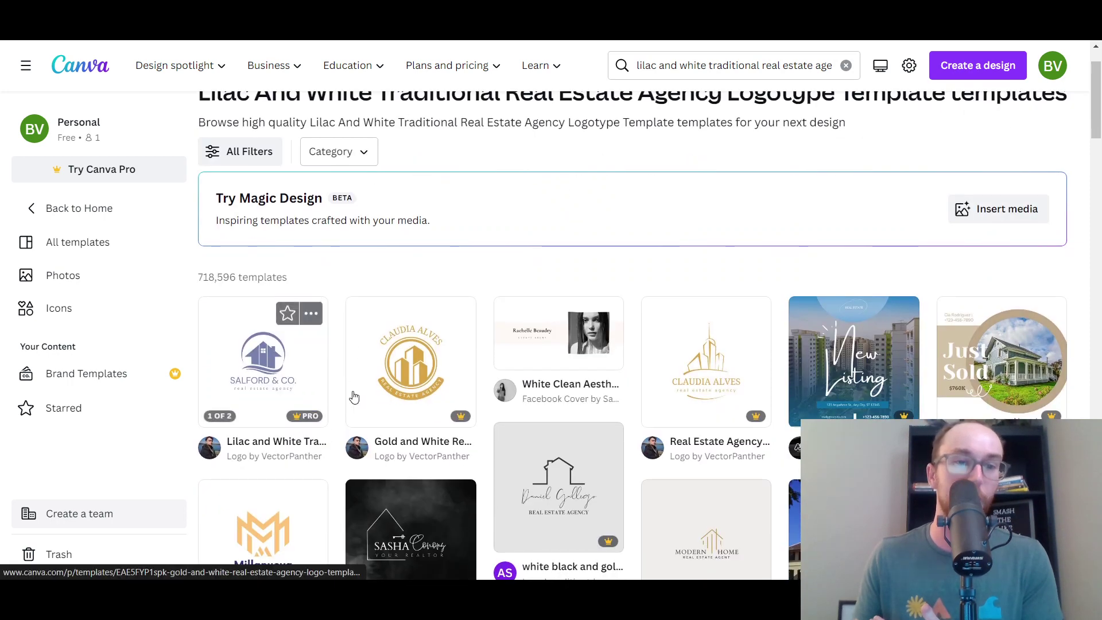
{"action": "scroll", "coordinate": [297, 406], "scroll_direction": "down", "scroll_amount": 3}
{"action": "scroll", "coordinate": [298, 405], "scroll_direction": "up", "scroll_amount": 1}
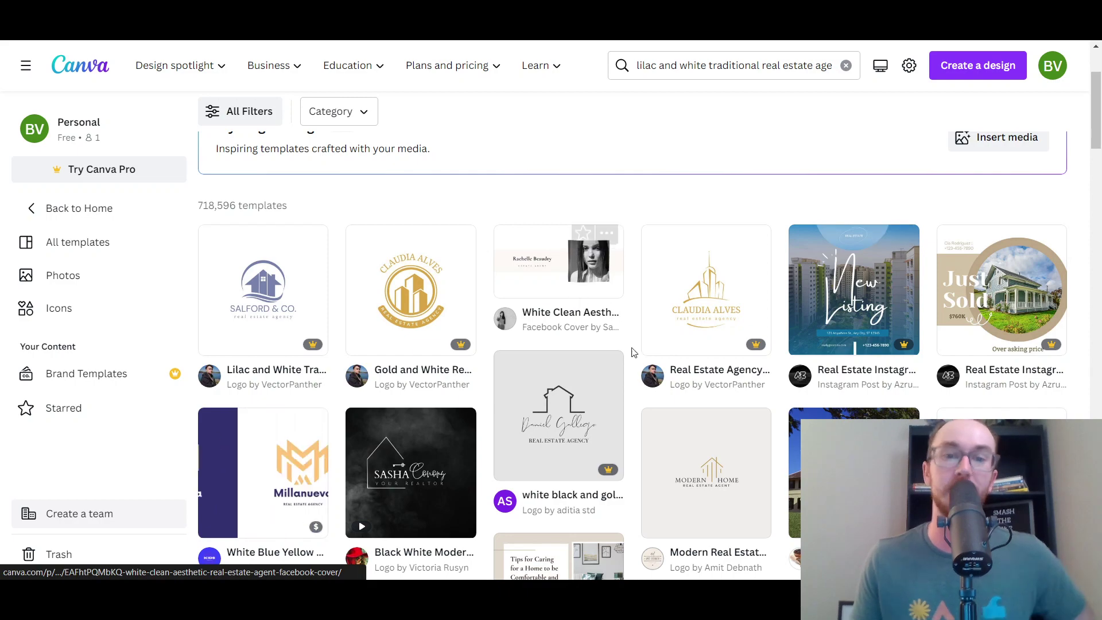
{"action": "scroll", "coordinate": [639, 383], "scroll_direction": "down", "scroll_amount": 2}
{"action": "scroll", "coordinate": [639, 383], "scroll_direction": "down", "scroll_amount": 6}
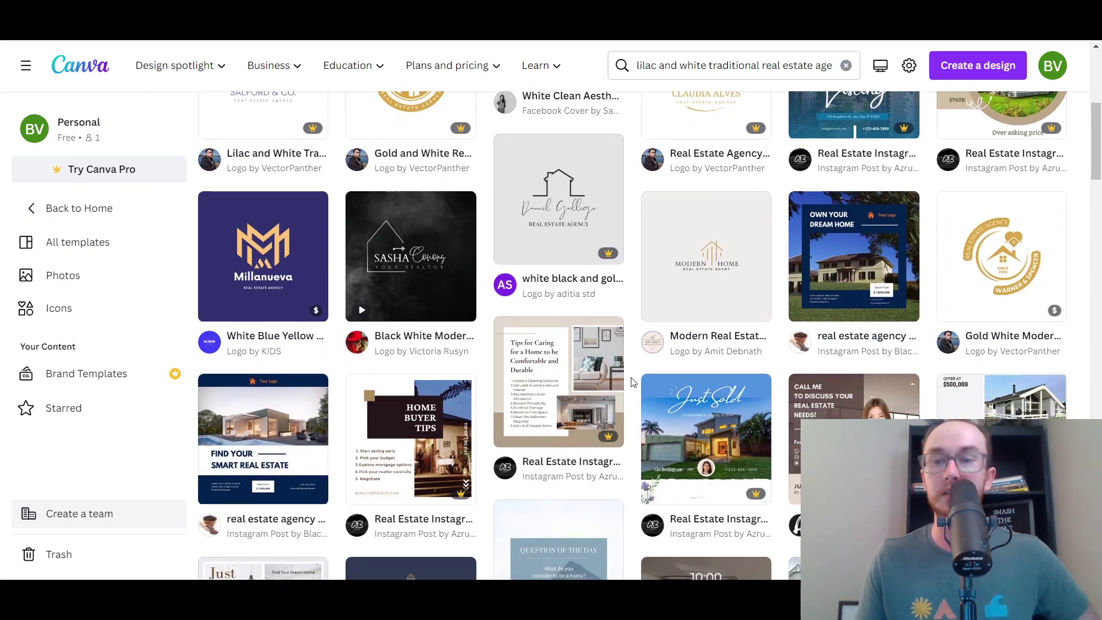
{"action": "scroll", "coordinate": [631, 383], "scroll_direction": "up", "scroll_amount": 10}
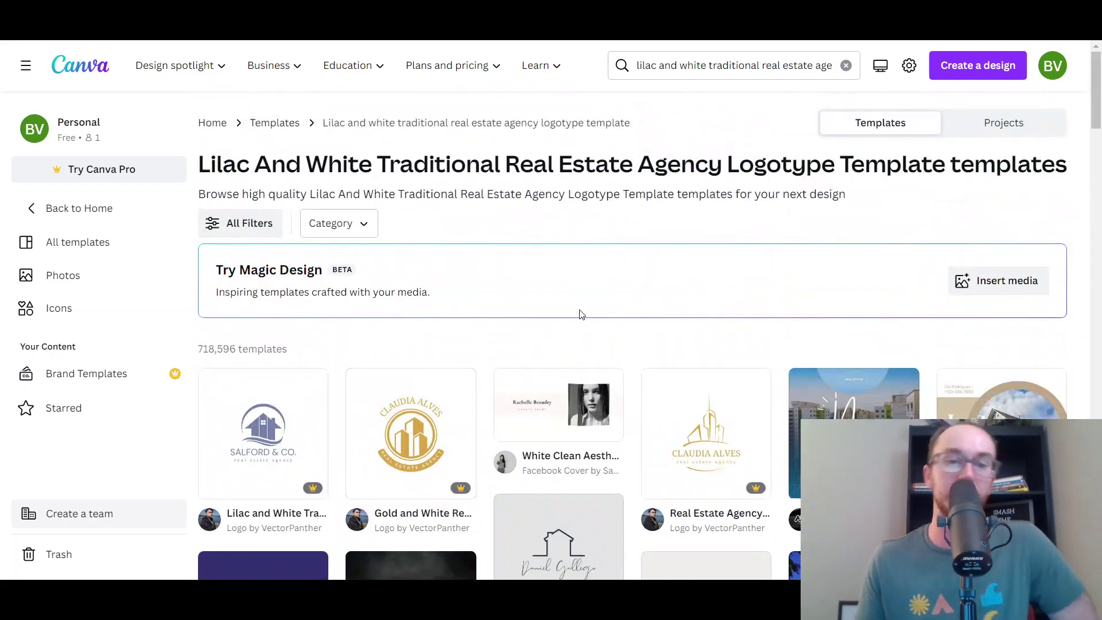
{"action": "scroll", "coordinate": [480, 349], "scroll_direction": "down", "scroll_amount": 3}
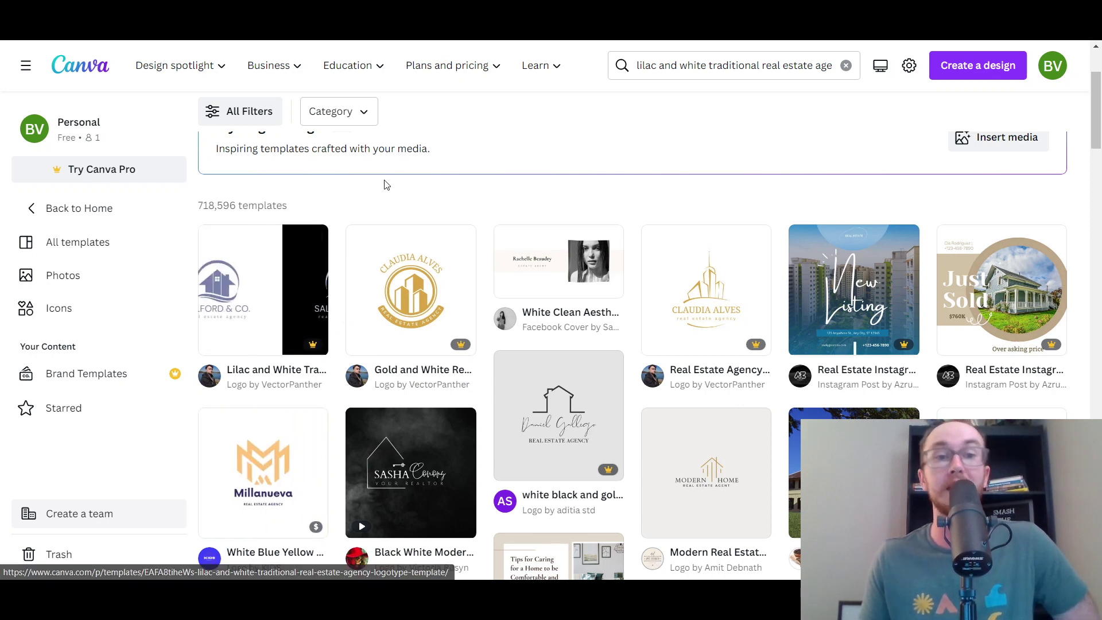
{"action": "scroll", "coordinate": [345, 178], "scroll_direction": "up", "scroll_amount": 3}
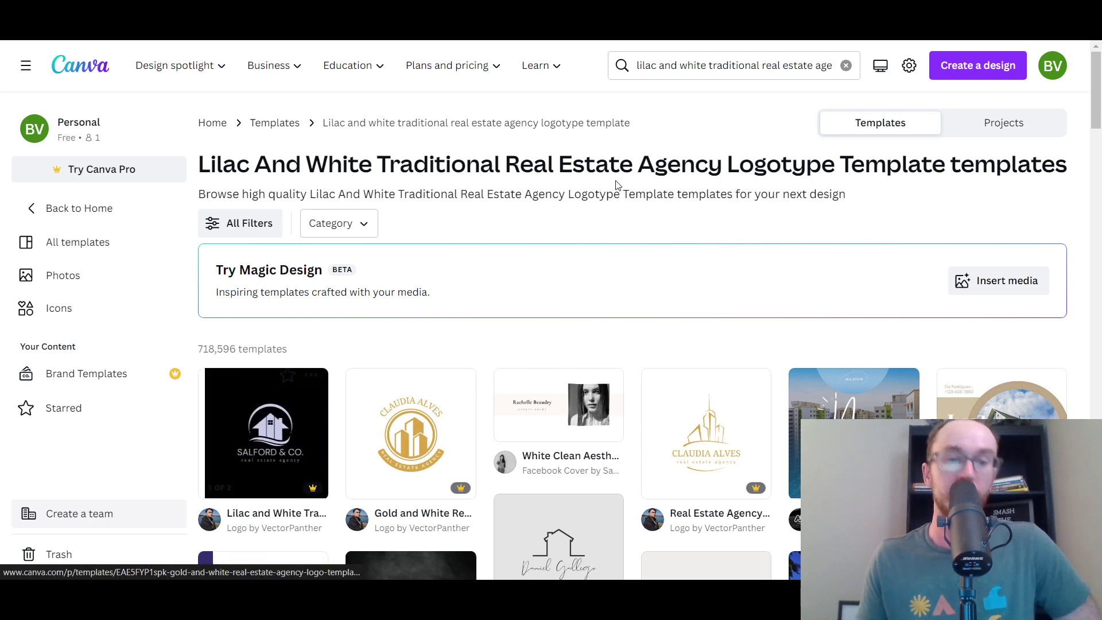
Search for 'logo' and scroll through the 62,577 Logo templates
{"action": "left_click", "coordinate": [685, 68]}
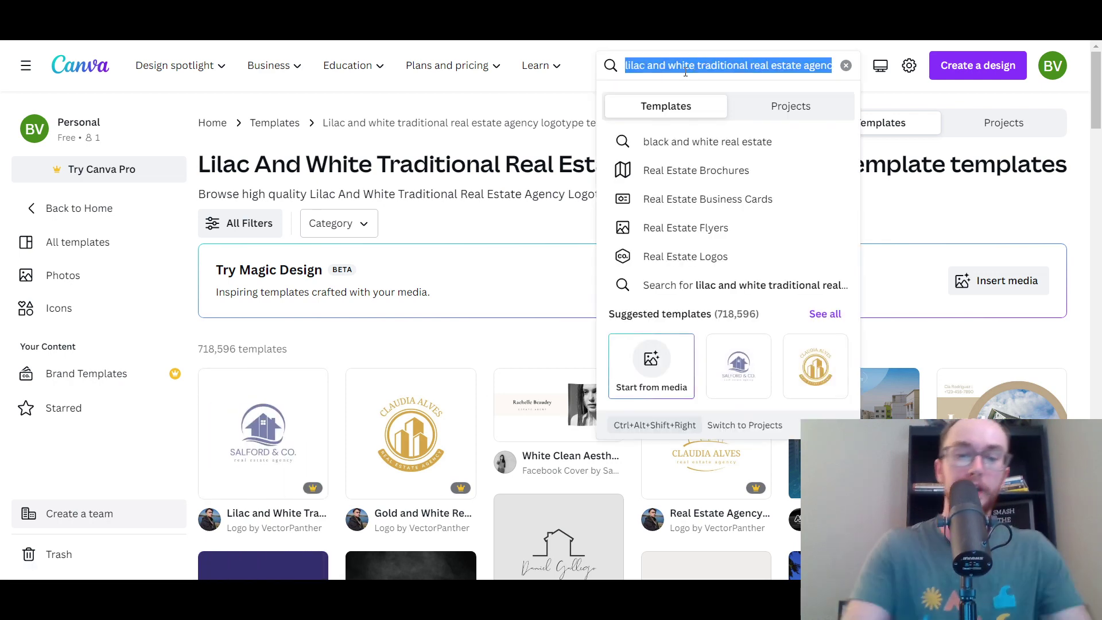
{"action": "type", "text": "logo"}
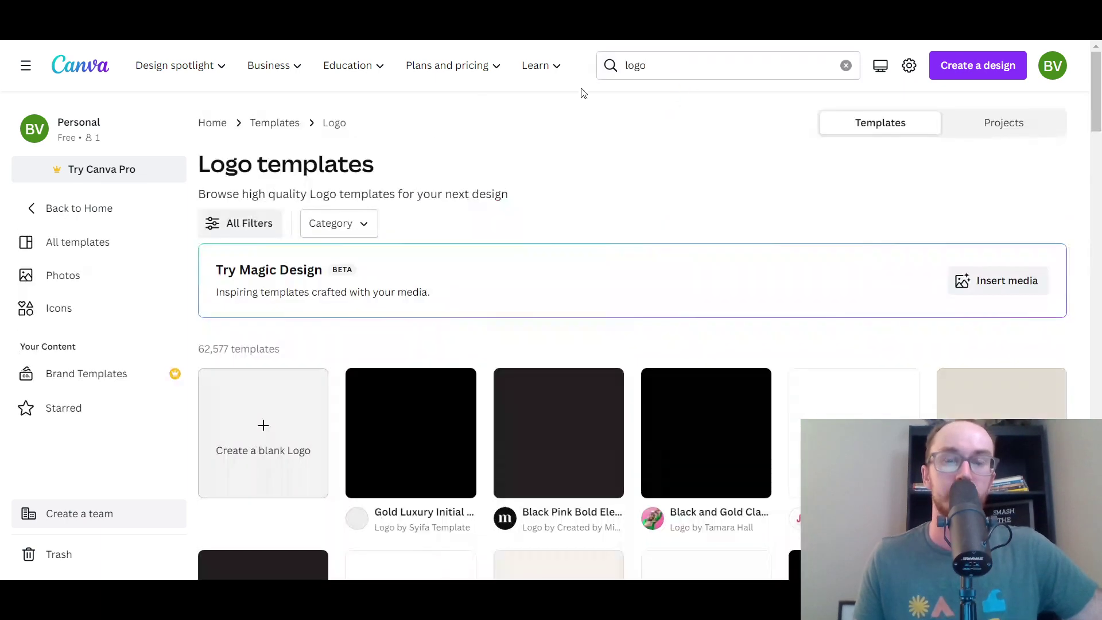
{"action": "scroll", "coordinate": [597, 329], "scroll_direction": "down", "scroll_amount": 2}
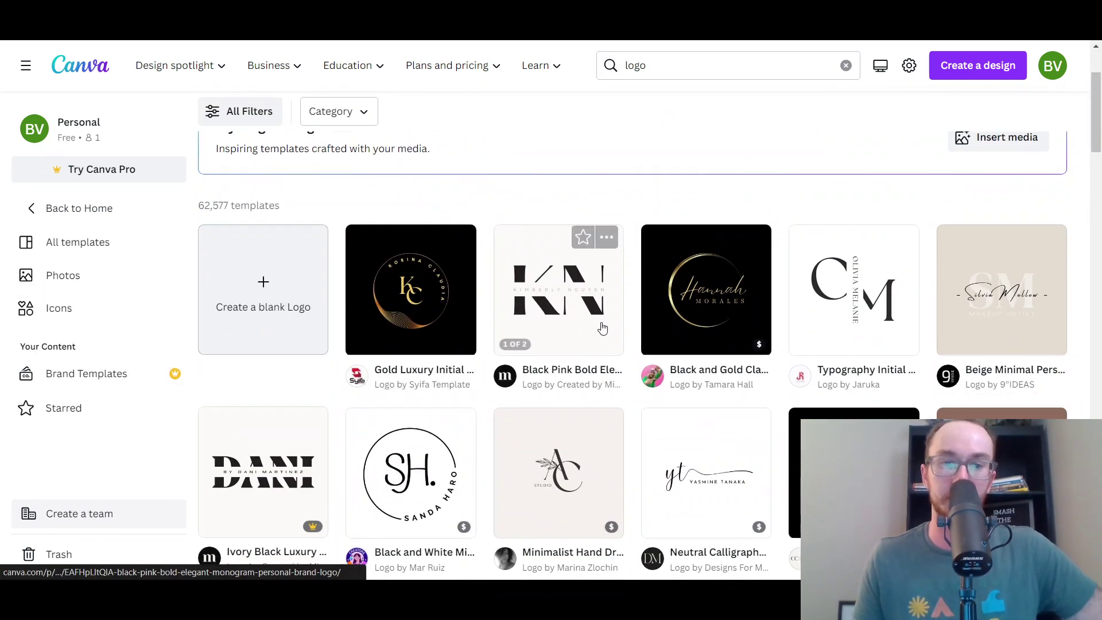
{"action": "scroll", "coordinate": [600, 328], "scroll_direction": "down", "scroll_amount": 3}
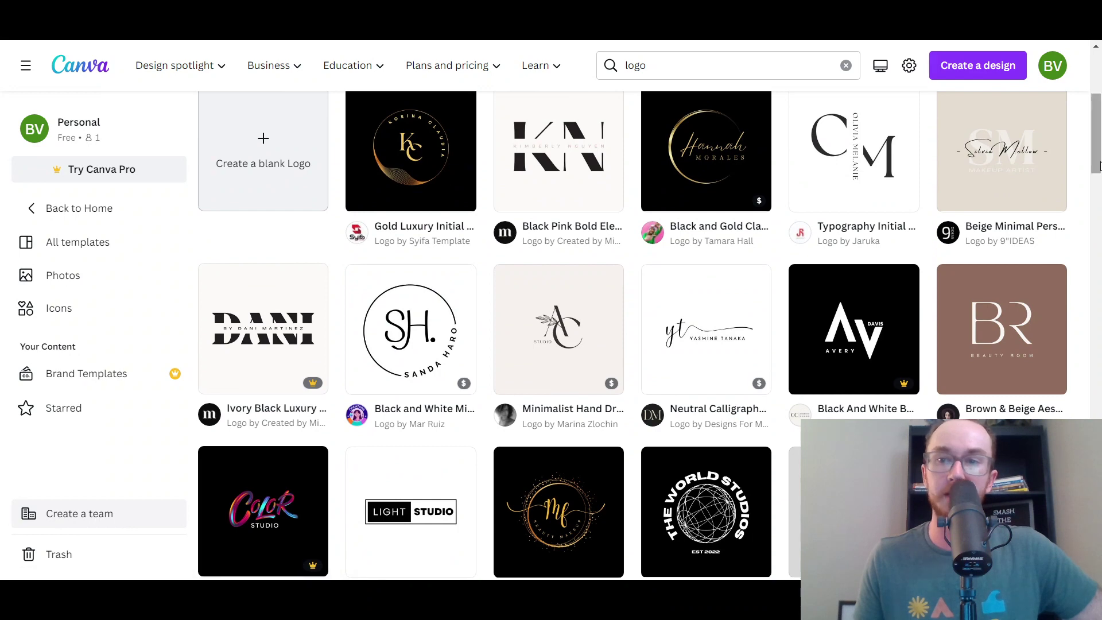
{"action": "scroll", "coordinate": [1100, 172], "scroll_direction": "down", "scroll_amount": 1}
{"action": "left_click_drag", "start_coordinate": [1097, 175], "coordinate": [1097, 192]}
{"action": "scroll", "coordinate": [801, 273], "scroll_direction": "down", "scroll_amount": 5}
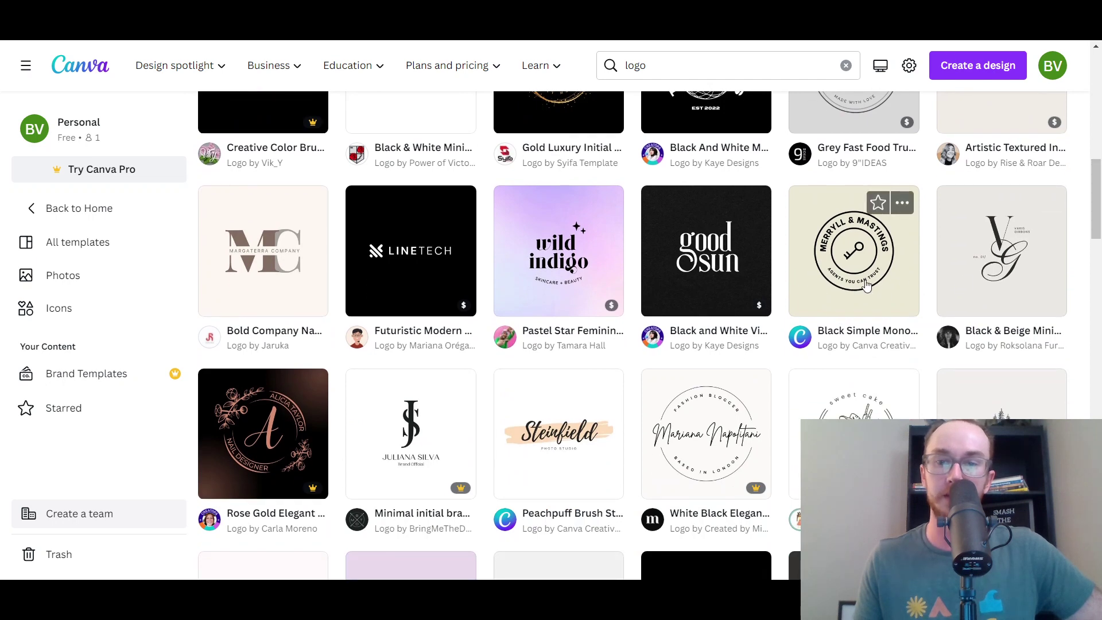
{"action": "scroll", "coordinate": [884, 251], "scroll_direction": "down", "scroll_amount": 1}
{"action": "scroll", "coordinate": [885, 251], "scroll_direction": "up", "scroll_amount": 3}
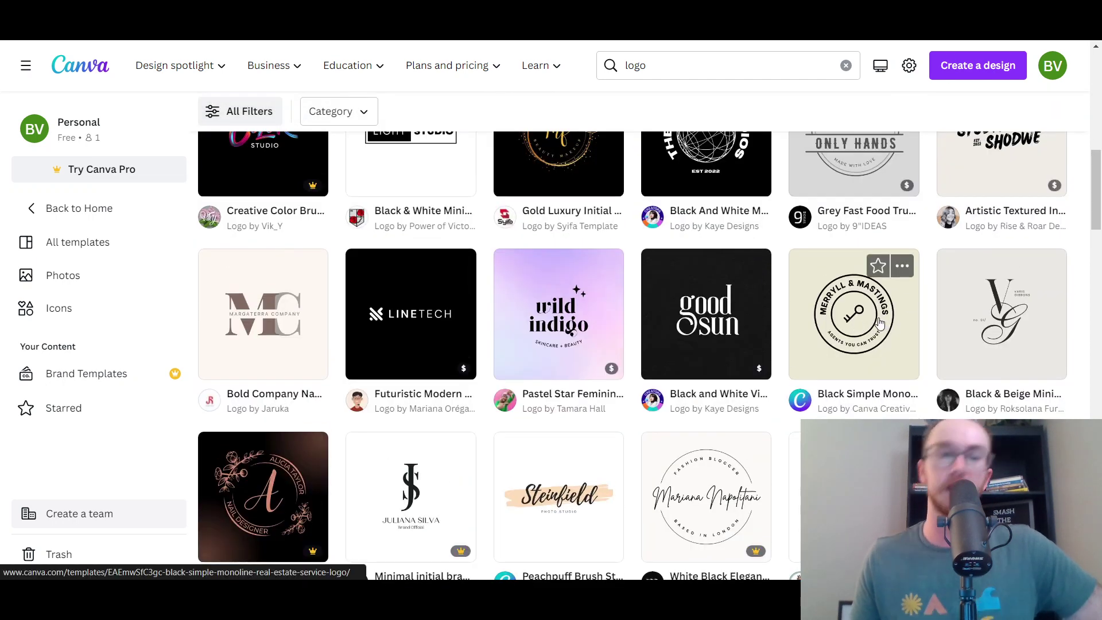
Preview the Merryll & Mastings key logo and customize it as a new 500 × 500 px design
{"action": "left_click", "coordinate": [877, 327]}
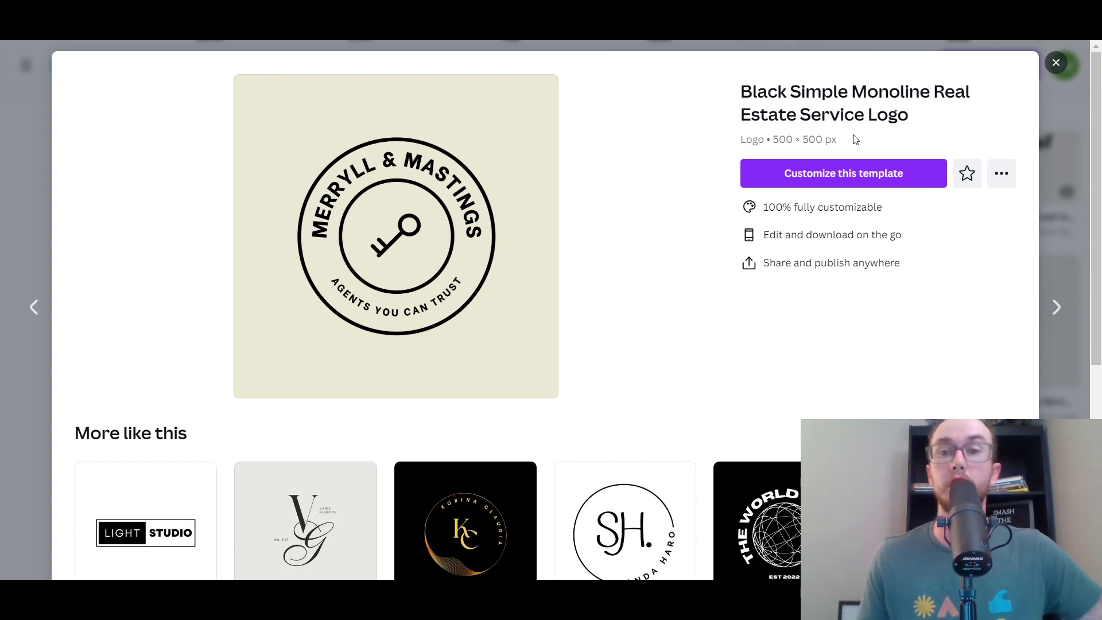
{"action": "left_click", "coordinate": [855, 181]}
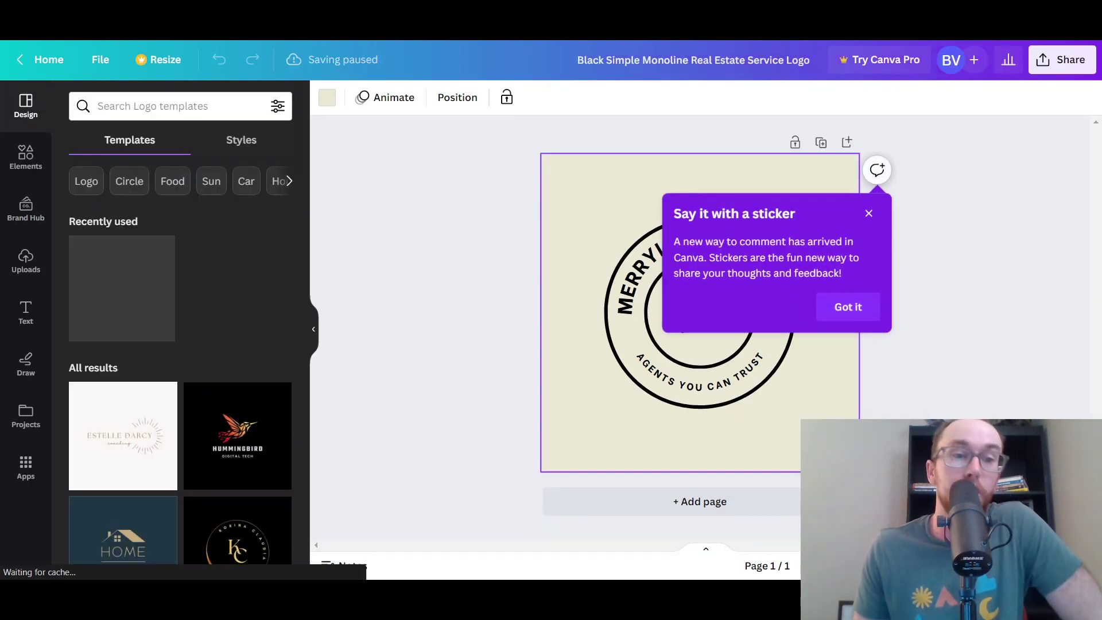
Dismiss the sticker popup and add the Hummingbird logo template as a second page
{"action": "left_click", "coordinate": [840, 316]}
{"action": "scroll", "coordinate": [236, 337], "scroll_direction": "down", "scroll_amount": 3}
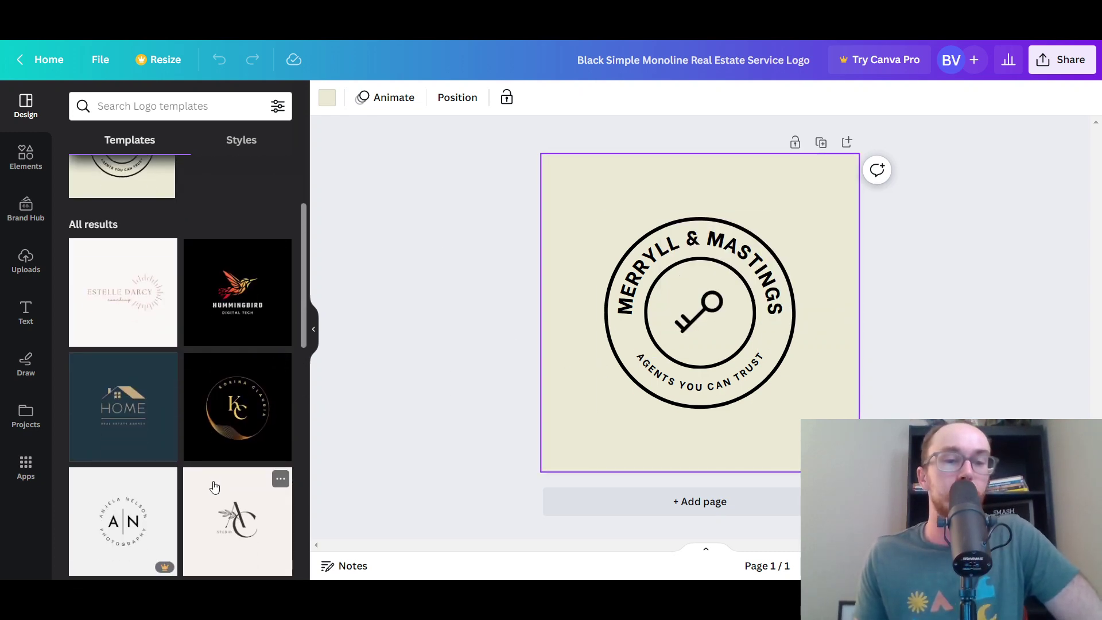
{"action": "scroll", "coordinate": [215, 487], "scroll_direction": "down", "scroll_amount": 5}
{"action": "scroll", "coordinate": [214, 508], "scroll_direction": "up", "scroll_amount": 8}
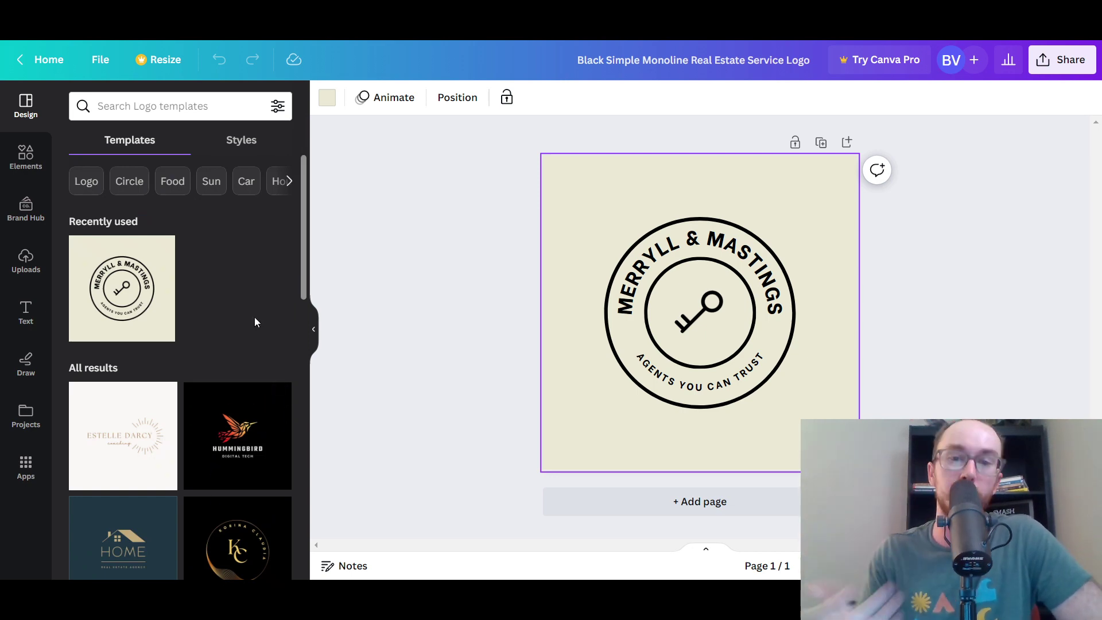
{"action": "scroll", "coordinate": [254, 319], "scroll_direction": "down", "scroll_amount": 4}
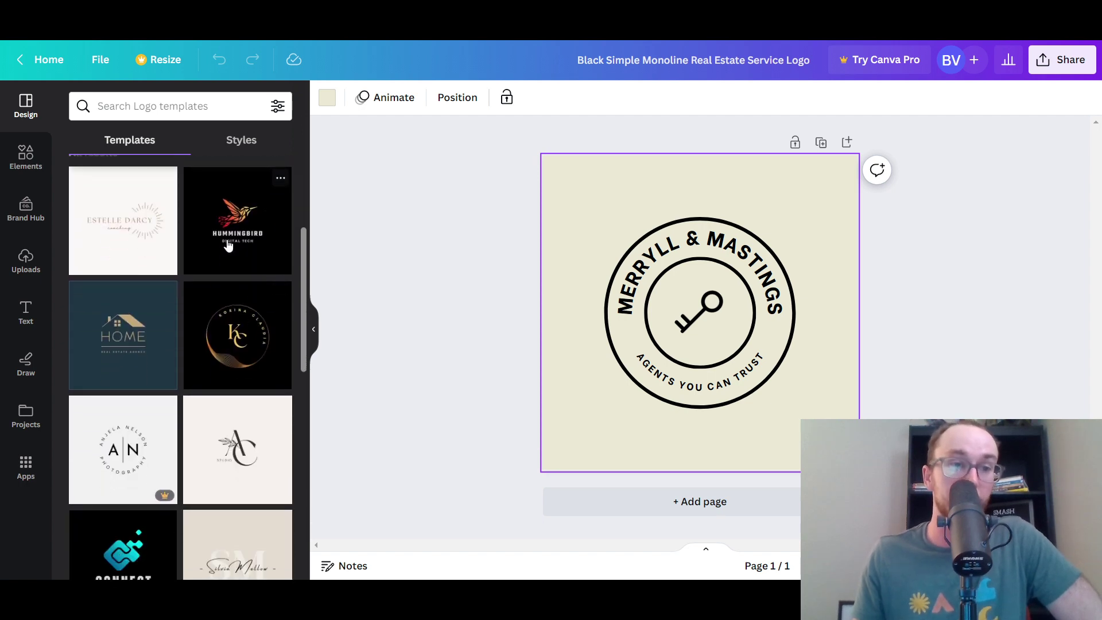
{"action": "scroll", "coordinate": [260, 306], "scroll_direction": "up", "scroll_amount": 1}
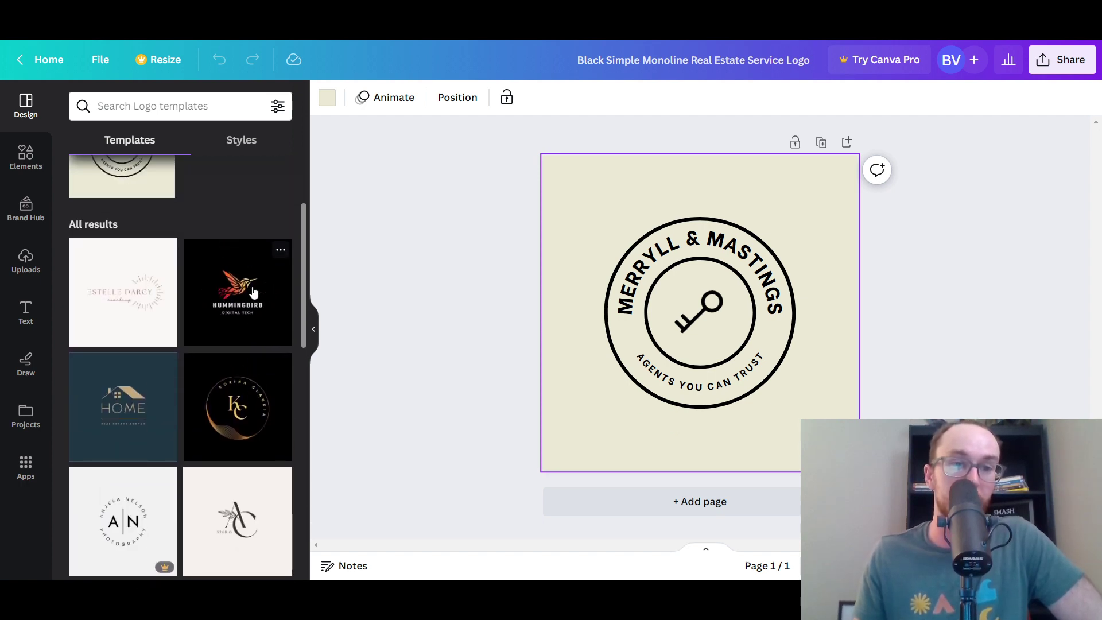
{"action": "left_click", "coordinate": [242, 298]}
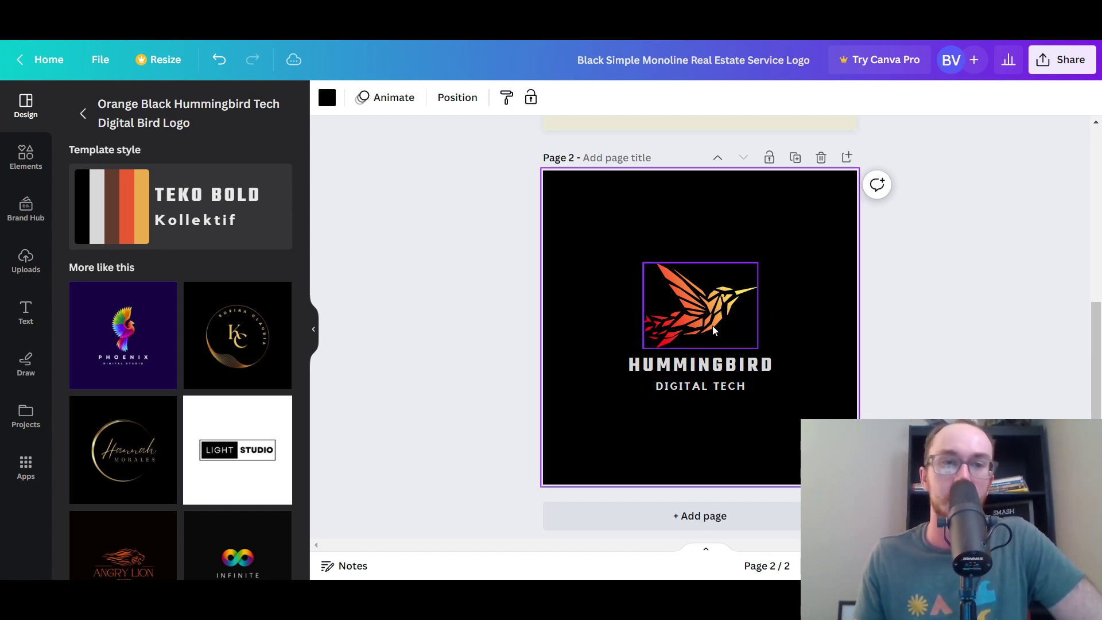
Undo the Hummingbird page and return to the Canva home page
{"action": "scroll", "coordinate": [408, 138], "scroll_direction": "up", "scroll_amount": 5}
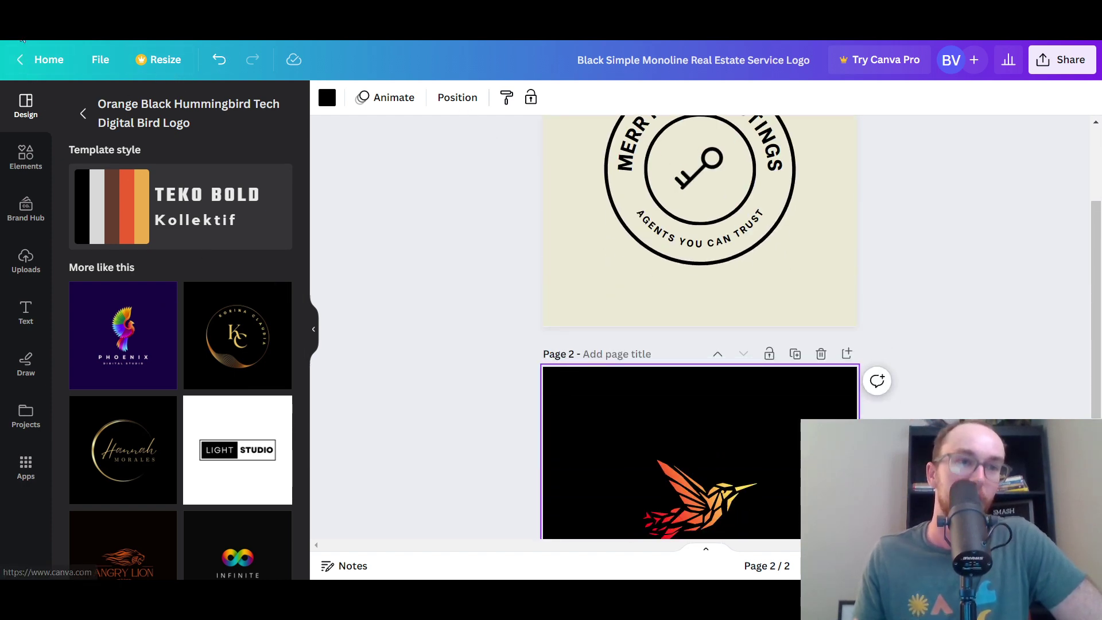
{"action": "left_click", "coordinate": [220, 60]}
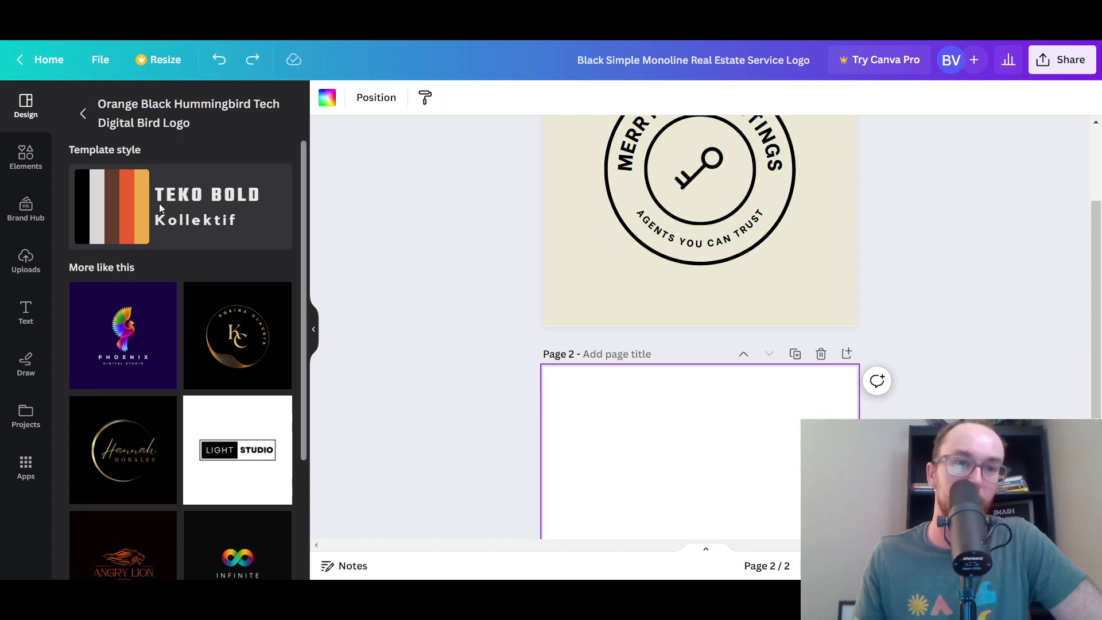
{"action": "left_click", "coordinate": [49, 59]}
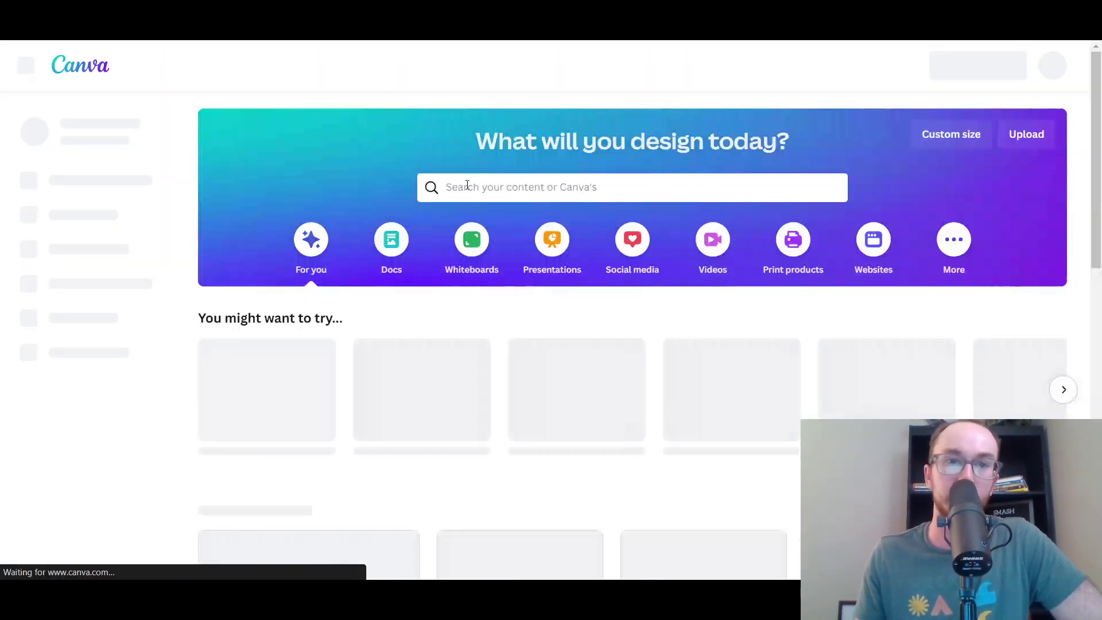
Search 'logo' from the home page and show the Logo templates results
{"action": "left_click", "coordinate": [468, 186]}
{"action": "type", "text": "logo"}
{"action": "key", "text": "Return"}
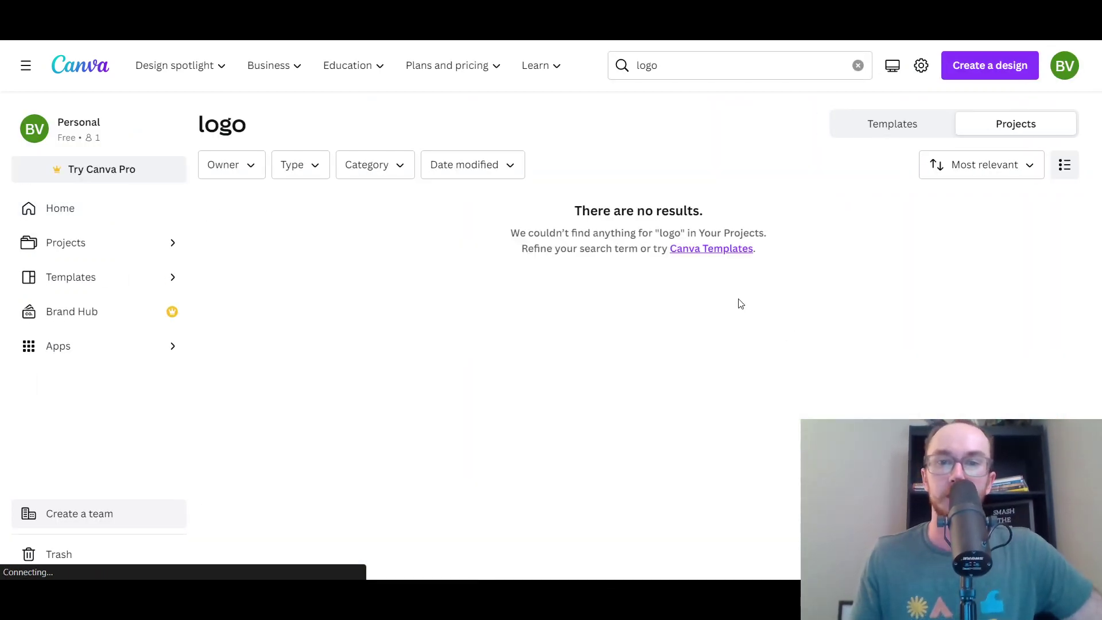
{"action": "left_click", "coordinate": [687, 63]}
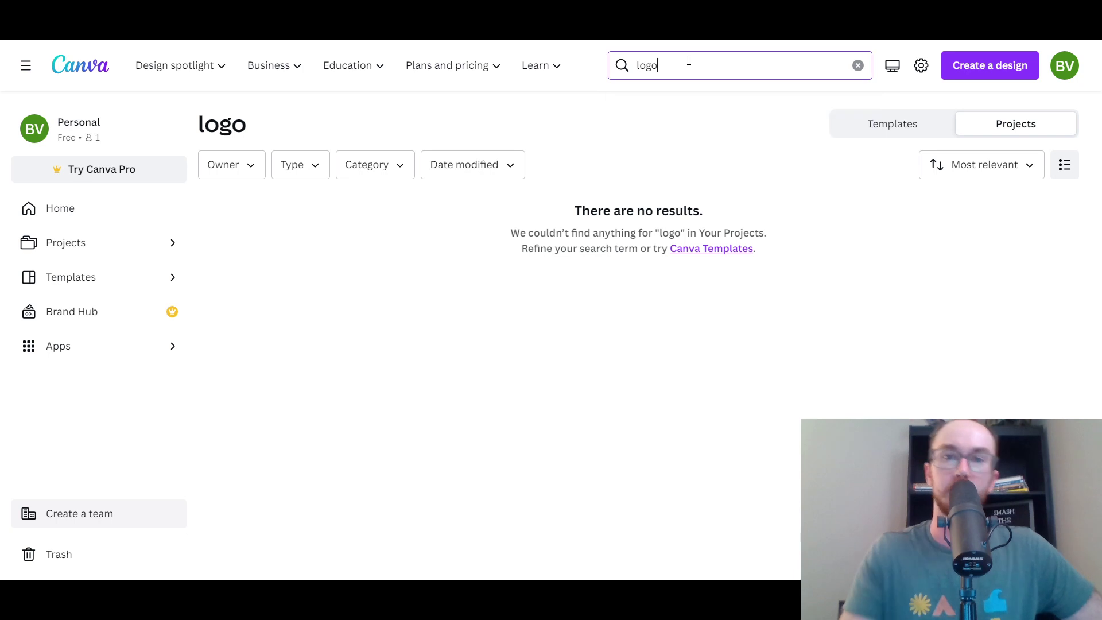
{"action": "left_click", "coordinate": [687, 63]}
{"action": "left_click", "coordinate": [735, 109]}
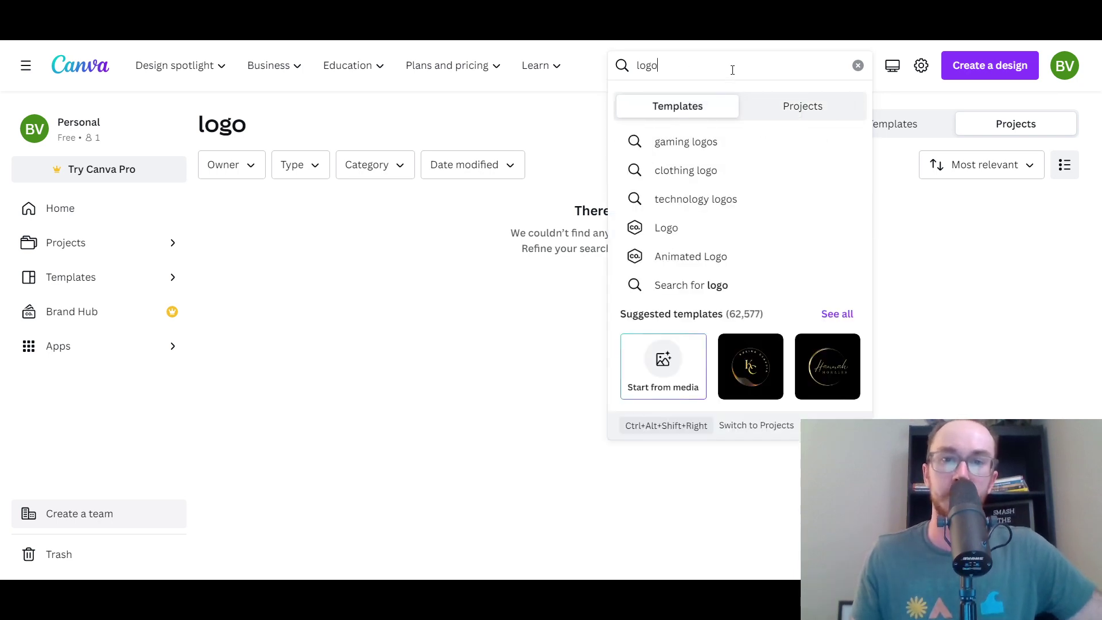
{"action": "key", "text": "Return"}
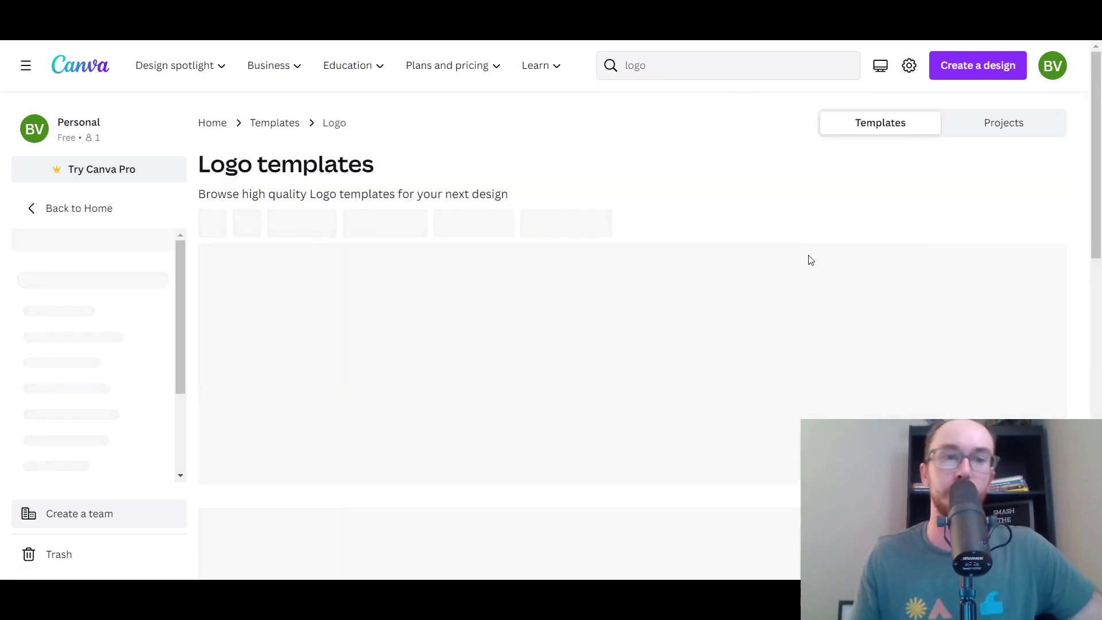
Open the Black Simple Monoline Real Estate Service Logo template from the grid
{"action": "scroll", "coordinate": [1051, 222], "scroll_direction": "down", "scroll_amount": 5}
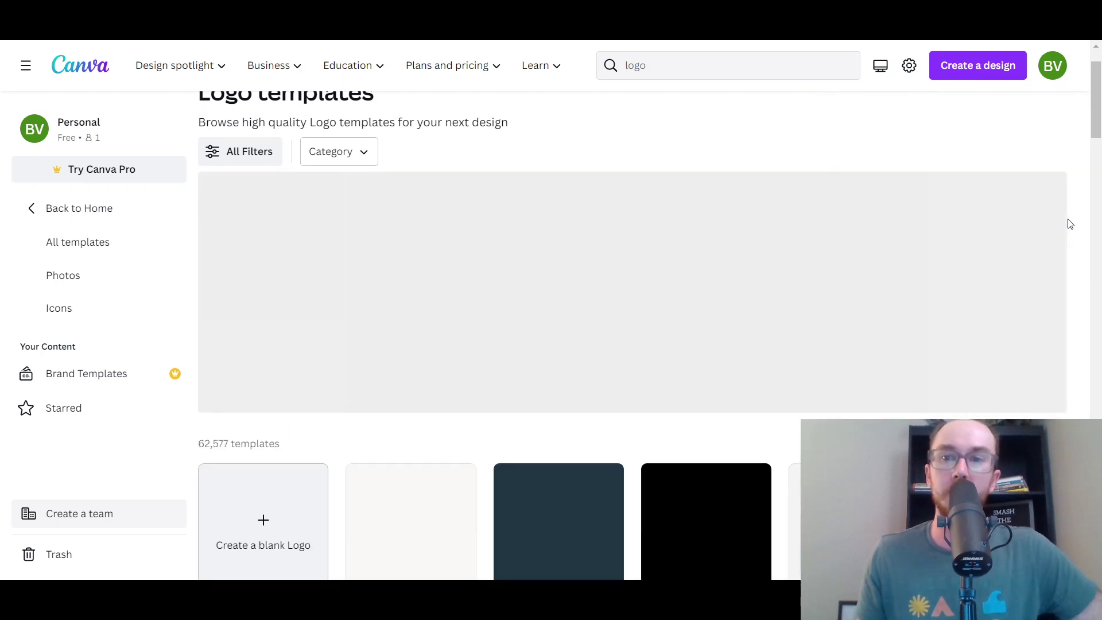
{"action": "scroll", "coordinate": [1078, 232], "scroll_direction": "down", "scroll_amount": 4}
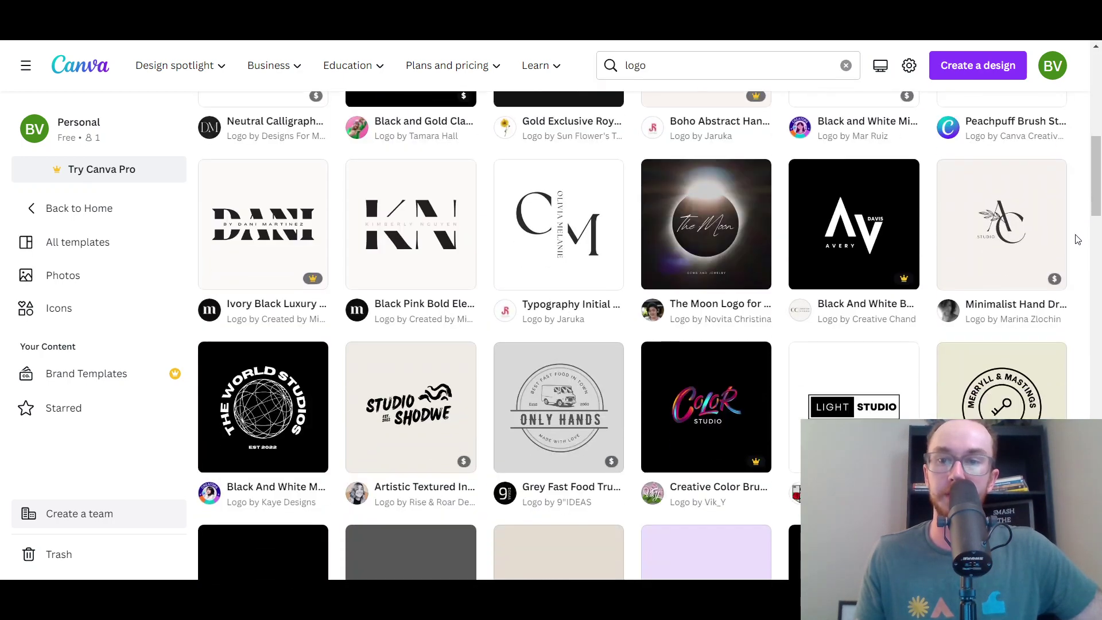
{"action": "scroll", "coordinate": [1075, 241], "scroll_direction": "up", "scroll_amount": 1}
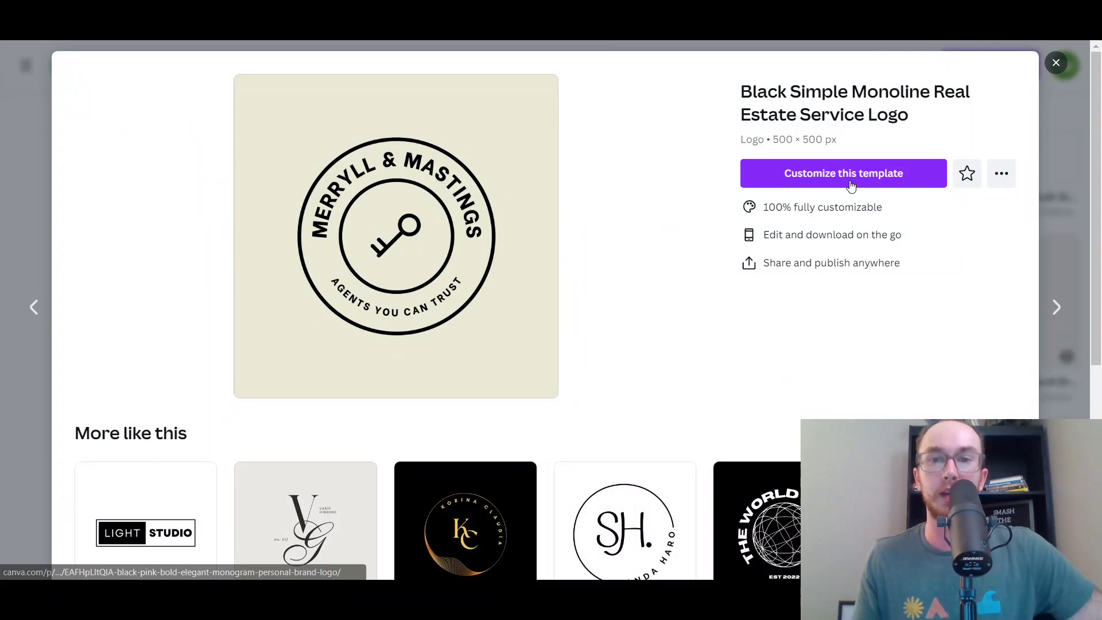
{"action": "left_click", "coordinate": [866, 167]}
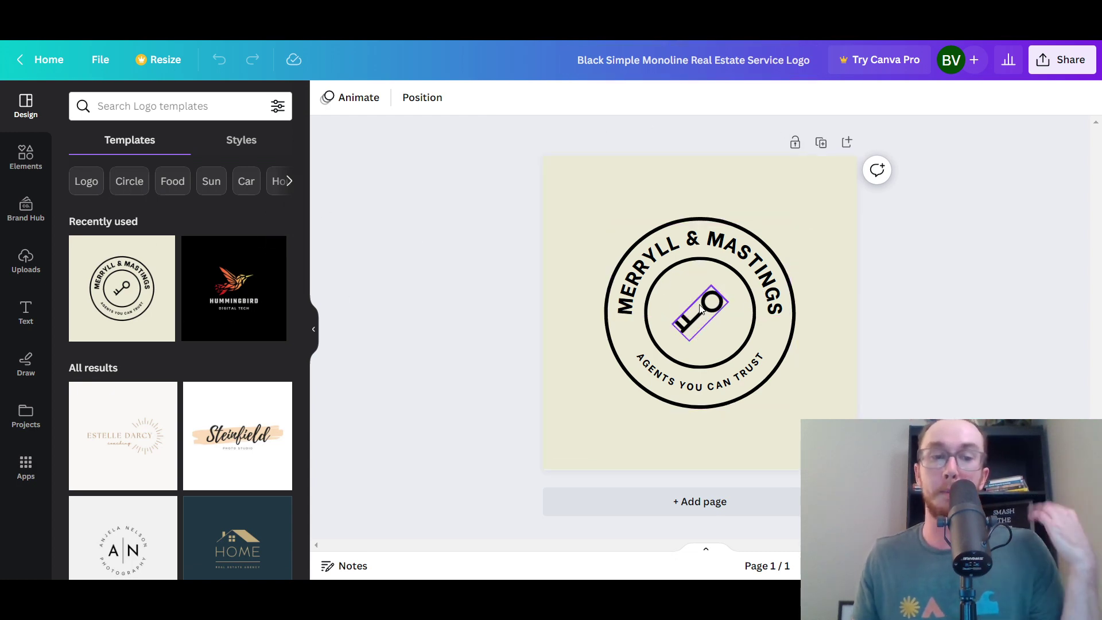
Turn the page background white and pull the key icon out to the logo's left side
{"action": "left_click", "coordinate": [701, 179]}
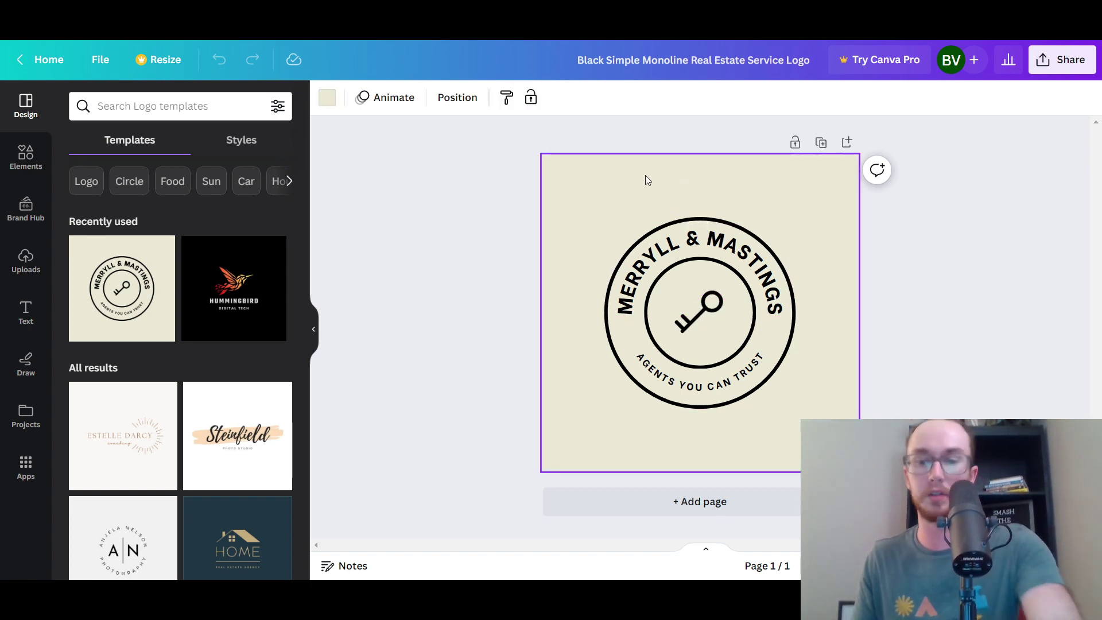
{"action": "key", "text": "Delete"}
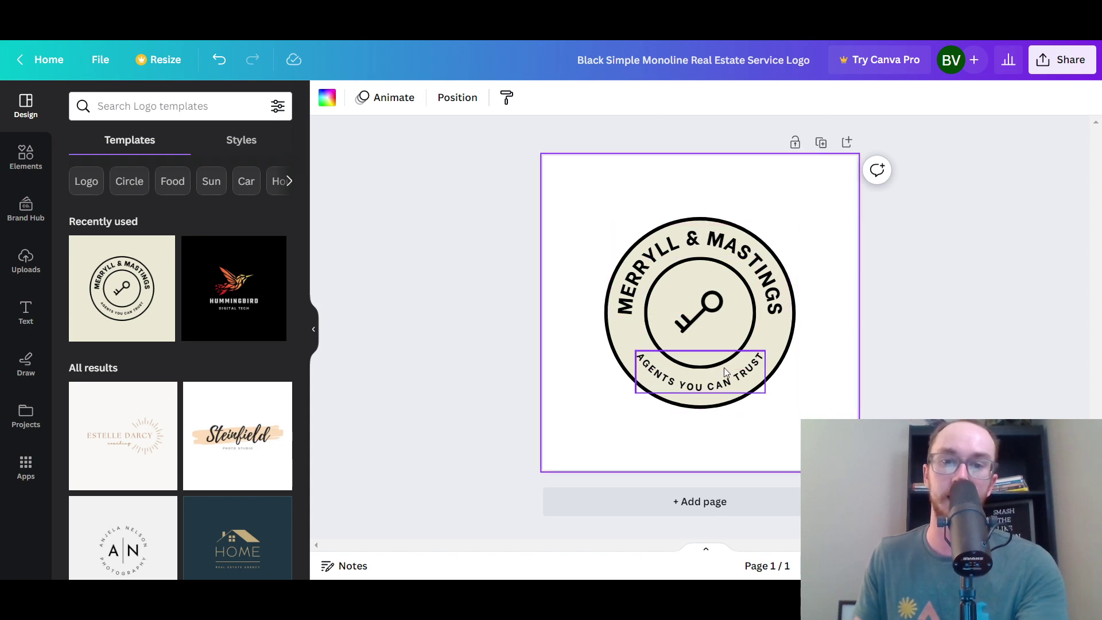
{"action": "left_click", "coordinate": [710, 223]}
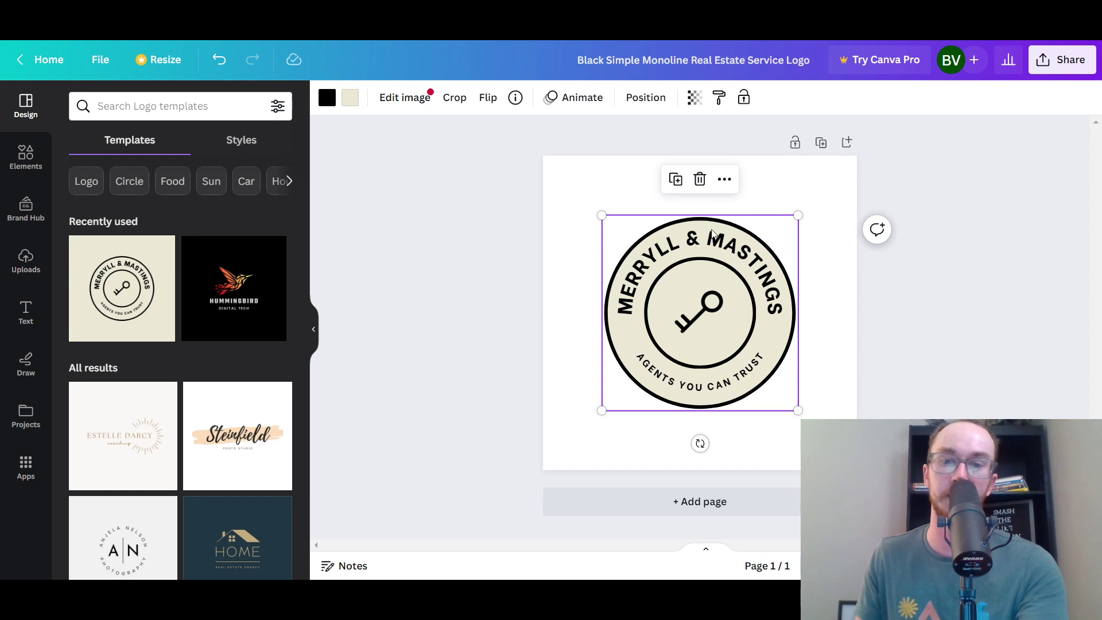
{"action": "left_click_drag", "start_coordinate": [699, 313], "coordinate": [583, 321]}
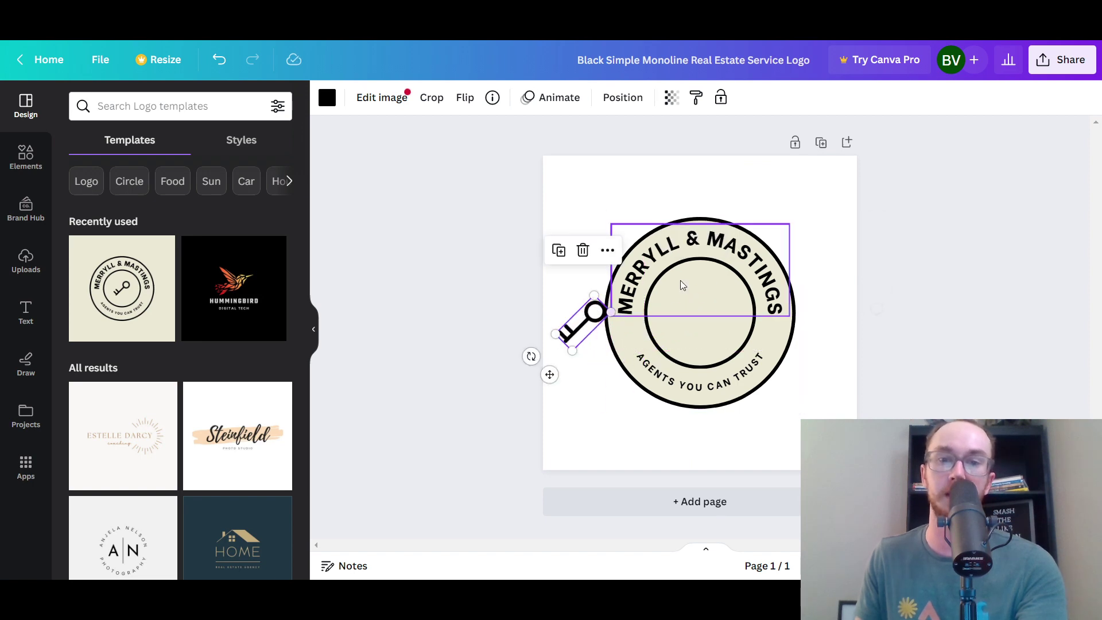
{"action": "left_click", "coordinate": [735, 218]}
{"action": "left_click", "coordinate": [718, 228]}
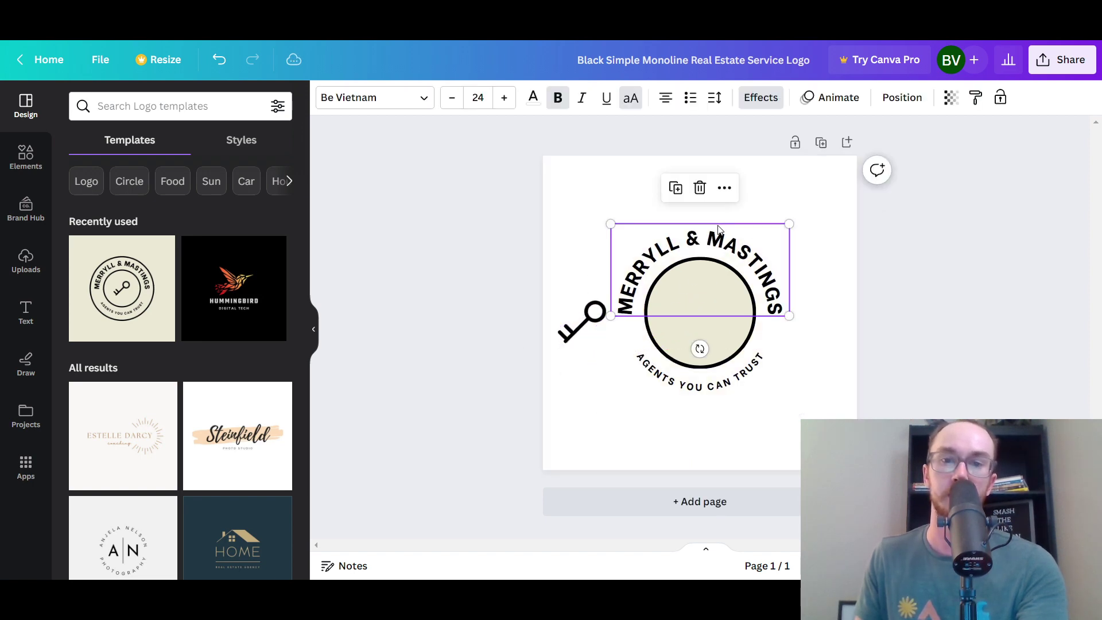
Delete the MERRYLL & MASTINGS and AGENTS YOU CAN TRUST texts and move the key into the circle
{"action": "left_click", "coordinate": [702, 190]}
{"action": "left_click", "coordinate": [635, 312]}
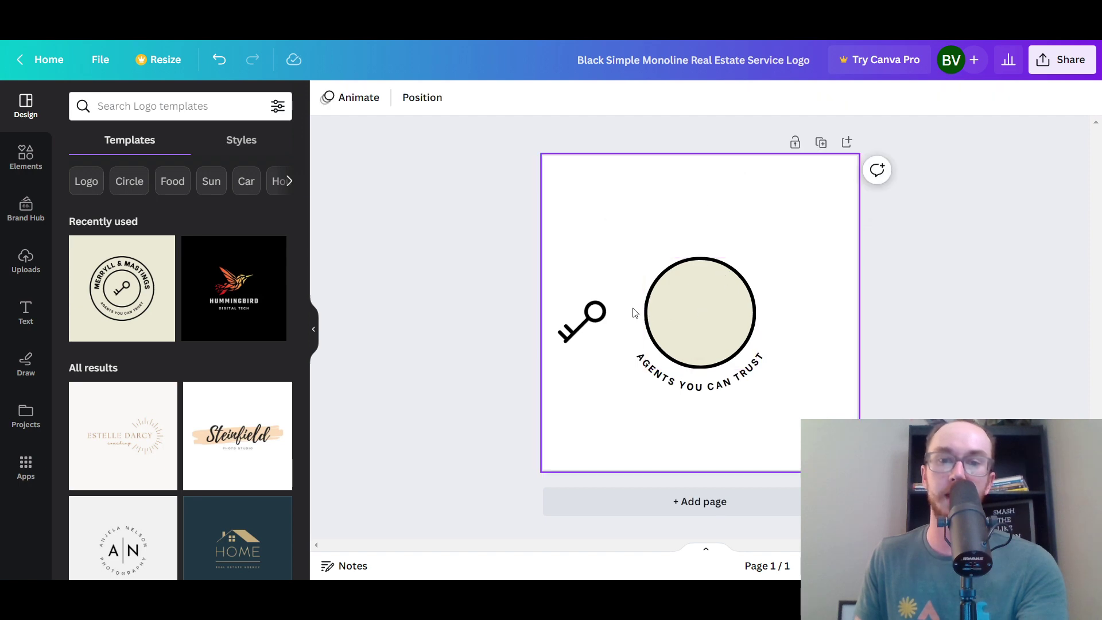
{"action": "left_click_drag", "start_coordinate": [591, 312], "coordinate": [698, 310]}
{"action": "left_click", "coordinate": [758, 378]}
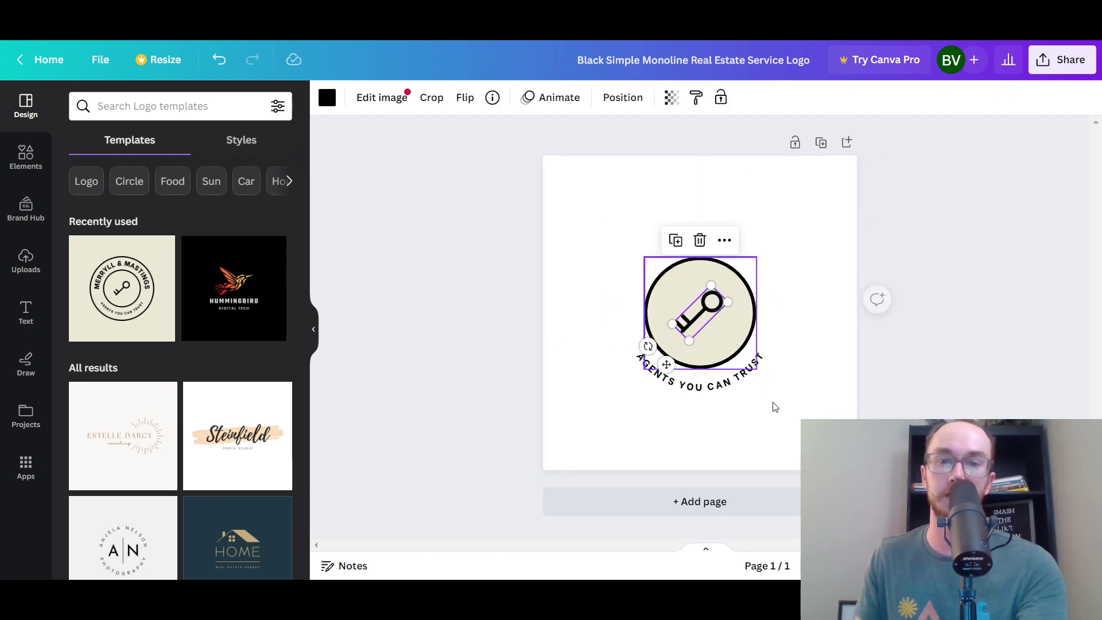
{"action": "left_click", "coordinate": [761, 383]}
{"action": "key", "text": "Delete"}
{"action": "left_click", "coordinate": [818, 383]}
Enlarge the circle to about 506 × 506 so it fills the page, keeping the key inside
{"action": "left_click", "coordinate": [724, 274]}
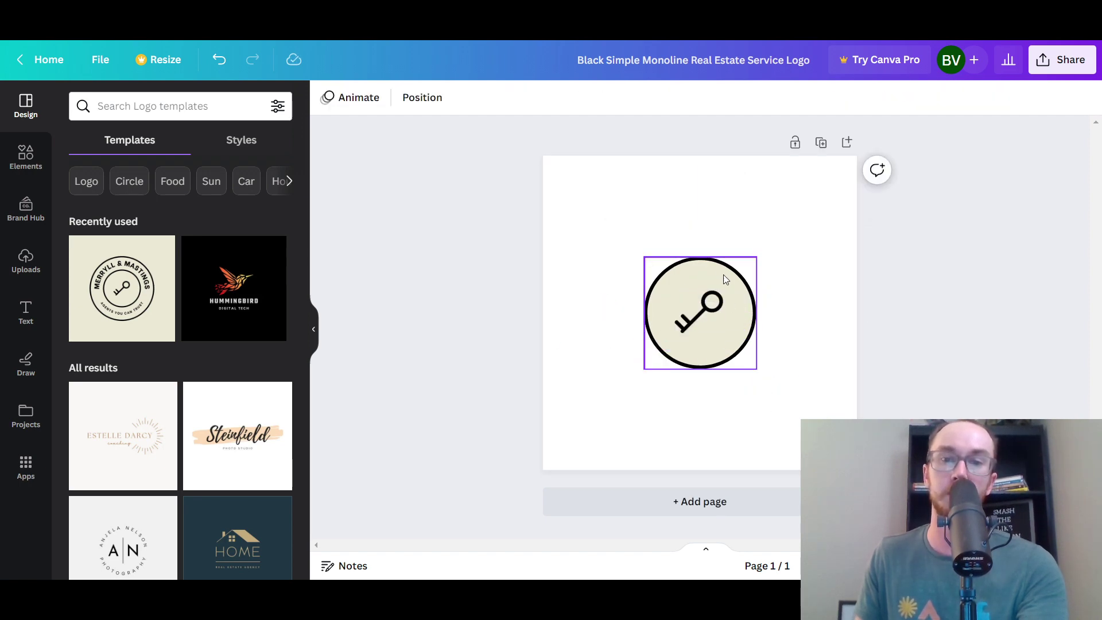
{"action": "left_click", "coordinate": [695, 281]}
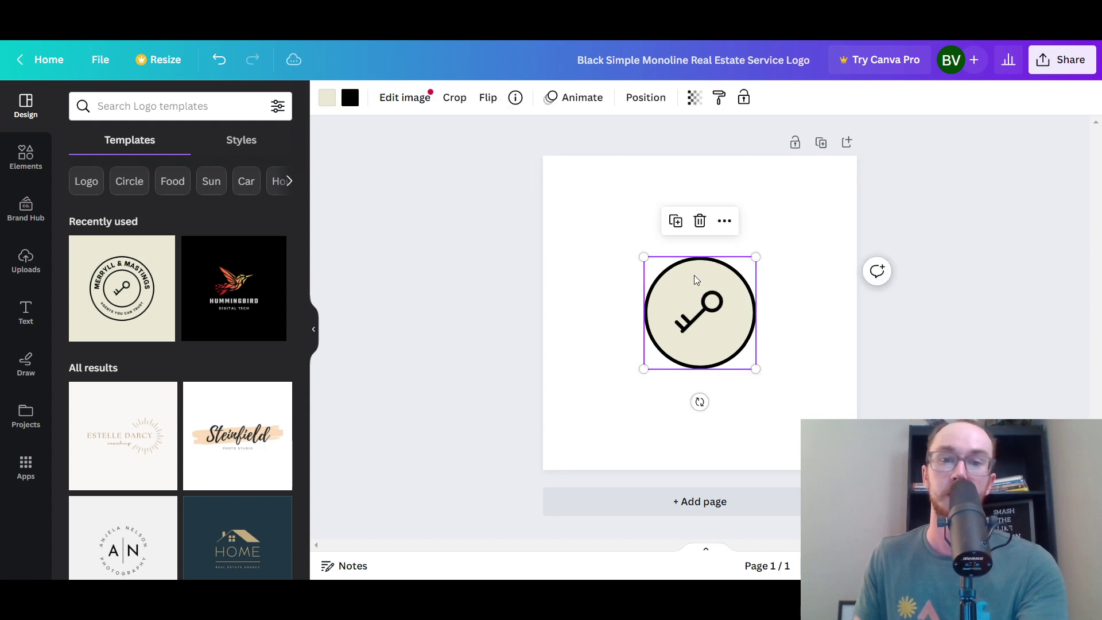
{"action": "left_click_drag", "start_coordinate": [644, 258], "coordinate": [584, 197]}
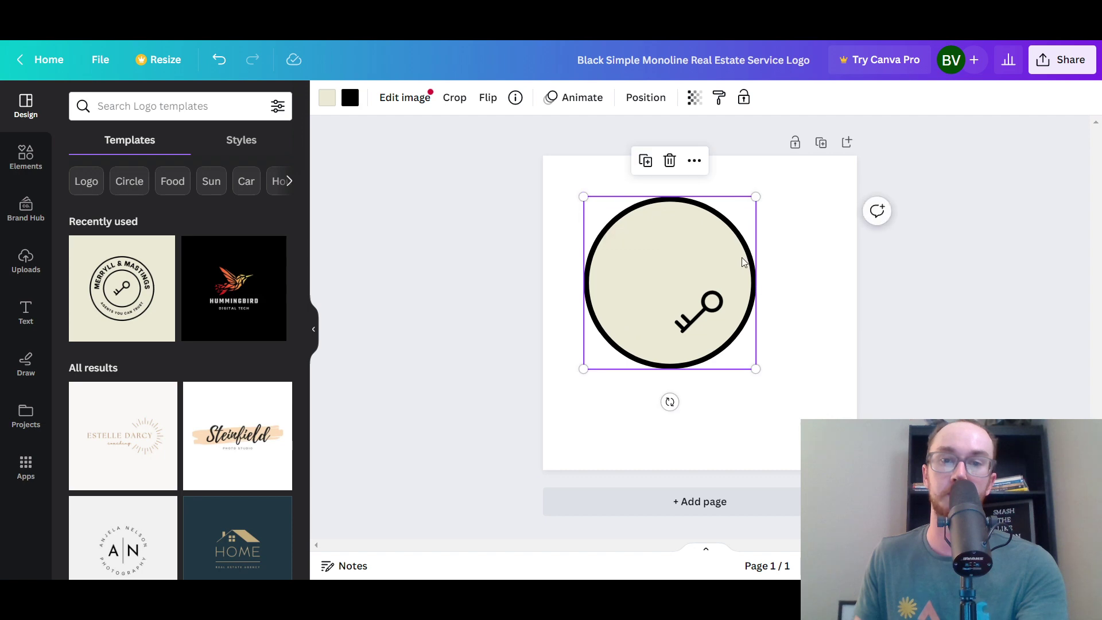
{"action": "left_click", "coordinate": [725, 317]}
{"action": "left_click_drag", "start_coordinate": [724, 317], "coordinate": [677, 310]}
{"action": "left_click", "coordinate": [700, 305]}
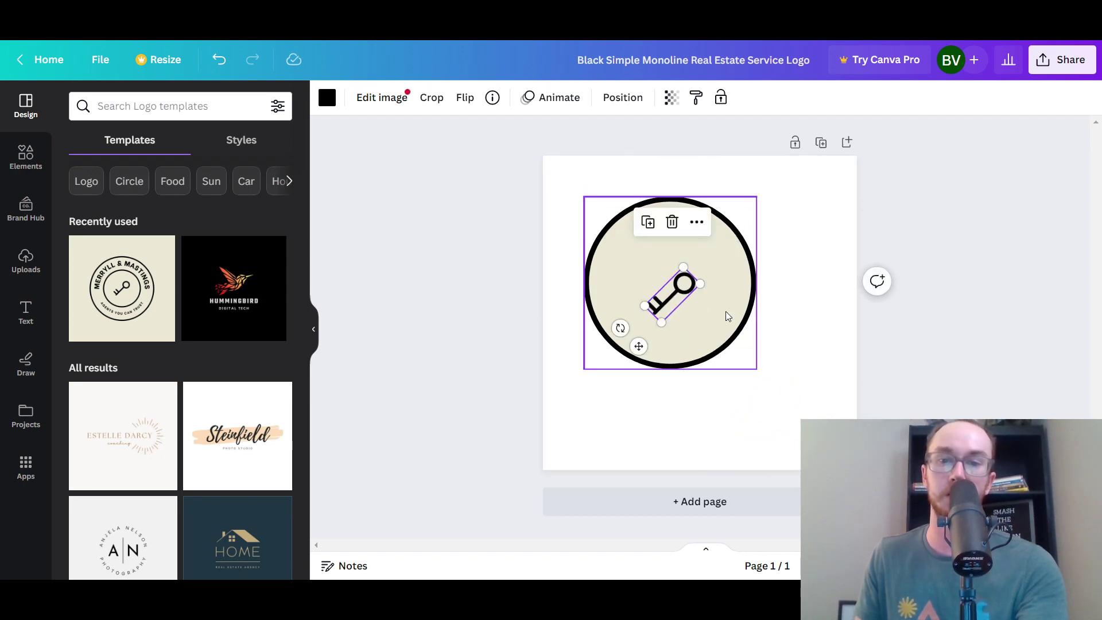
{"action": "left_click", "coordinate": [760, 347]}
{"action": "left_click", "coordinate": [753, 368]}
{"action": "left_click_drag", "start_coordinate": [753, 368], "coordinate": [857, 469]}
{"action": "left_click_drag", "start_coordinate": [583, 196], "coordinate": [543, 155]}
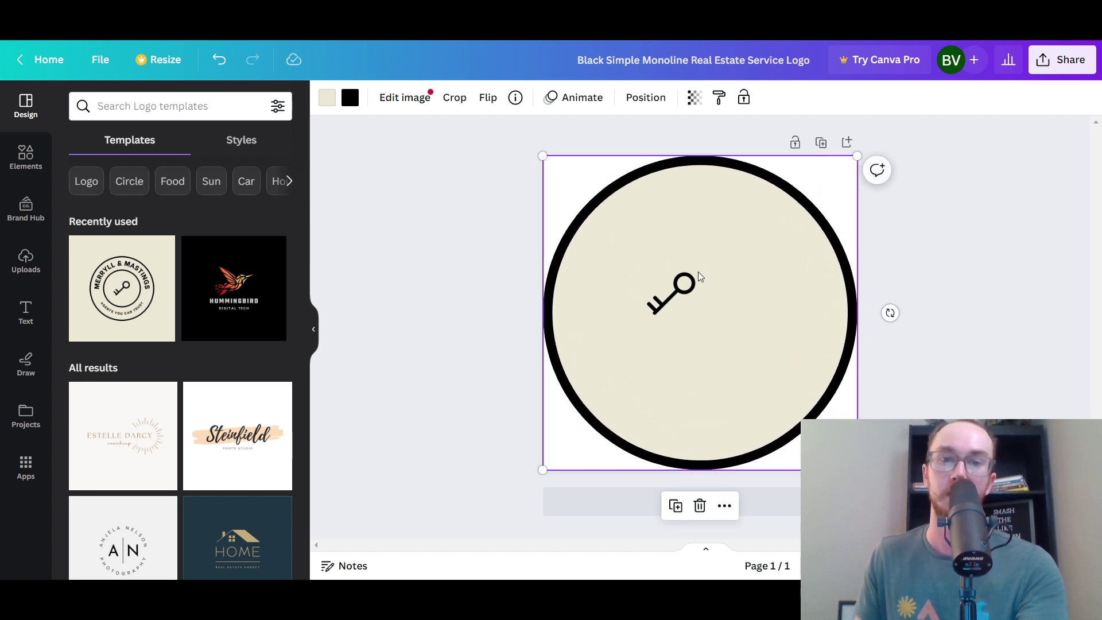
Centre the key in the circle and scale it up to fill much of the beige disc
{"action": "left_click_drag", "start_coordinate": [683, 287], "coordinate": [760, 165]}
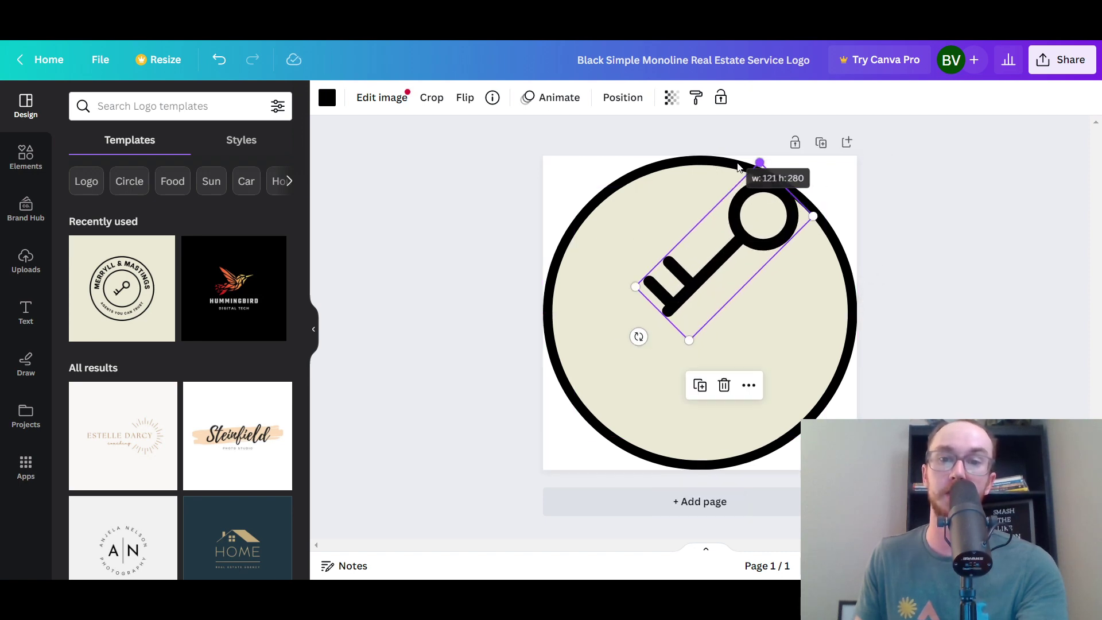
{"action": "left_click_drag", "start_coordinate": [756, 221], "coordinate": [733, 180]}
{"action": "left_click_drag", "start_coordinate": [741, 241], "coordinate": [730, 236]}
{"action": "left_click", "coordinate": [777, 177]}
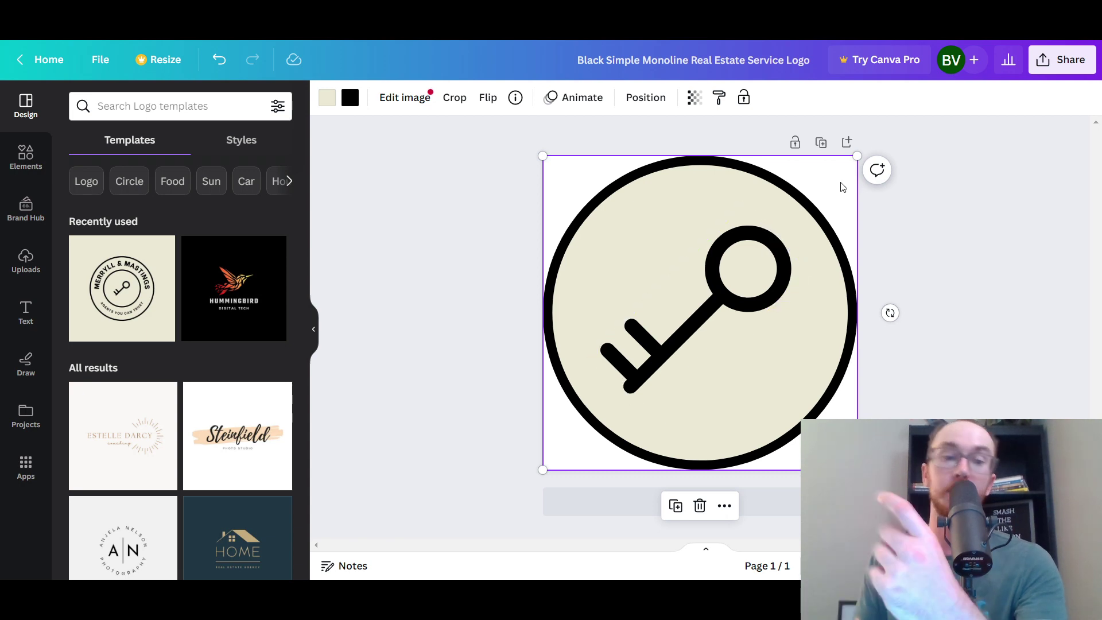
{"action": "left_click", "coordinate": [758, 244]}
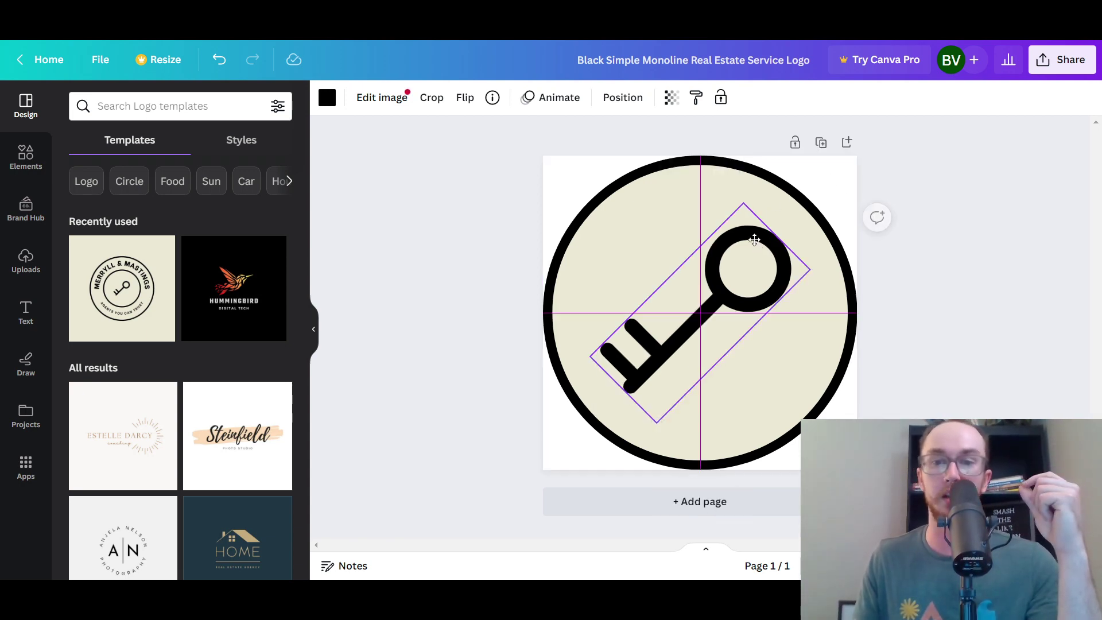
{"action": "left_click", "coordinate": [829, 176]}
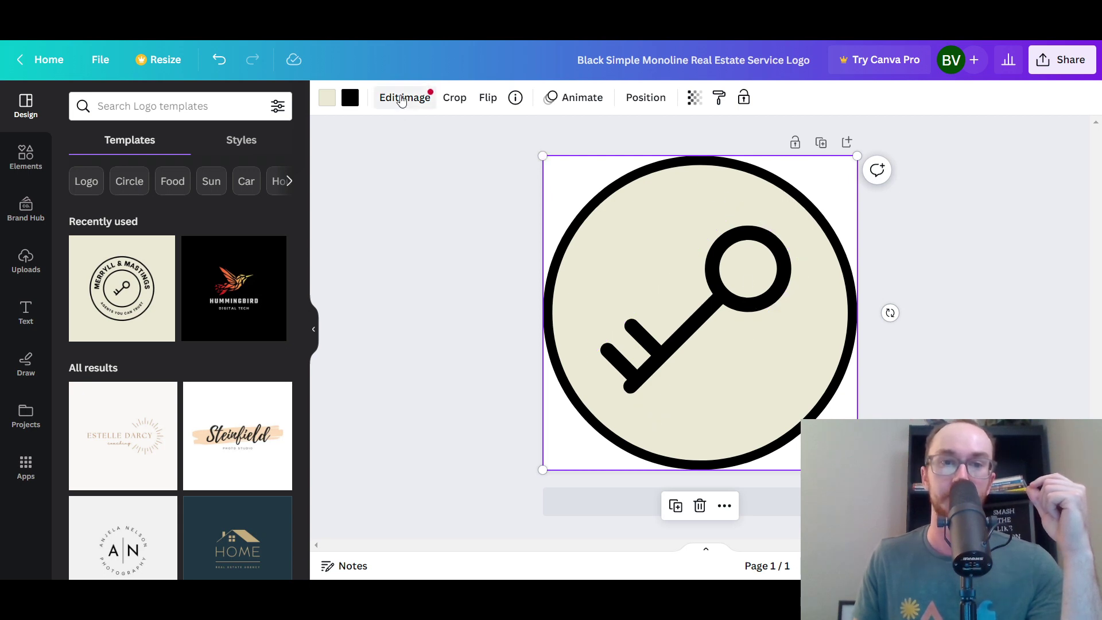
{"action": "left_click", "coordinate": [480, 178]}
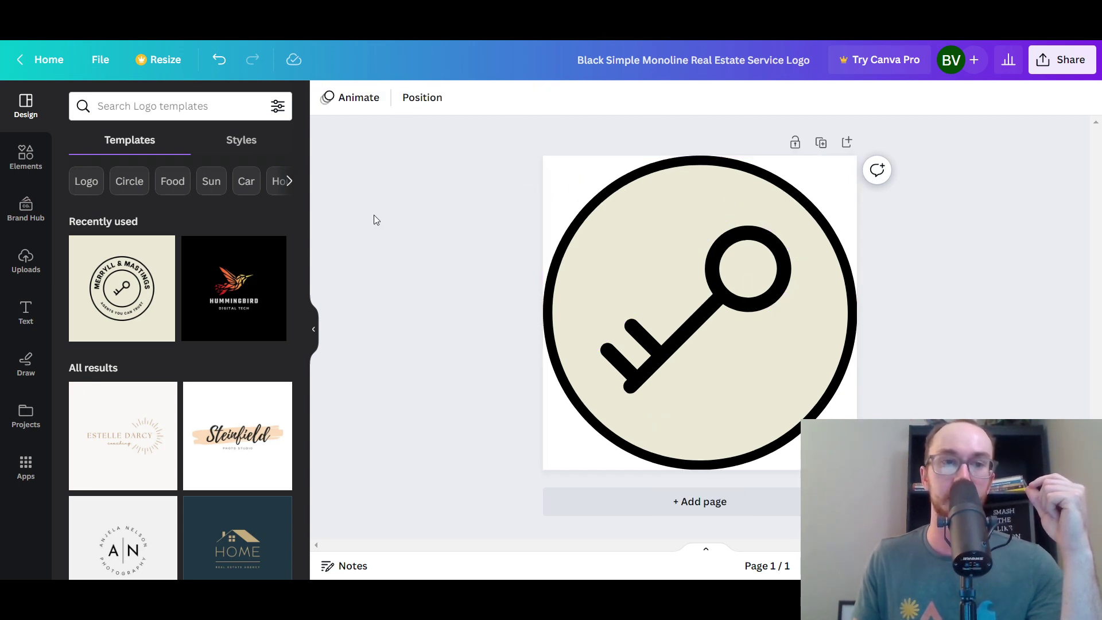
{"action": "left_click", "coordinate": [579, 465]}
{"action": "left_click", "coordinate": [724, 506]}
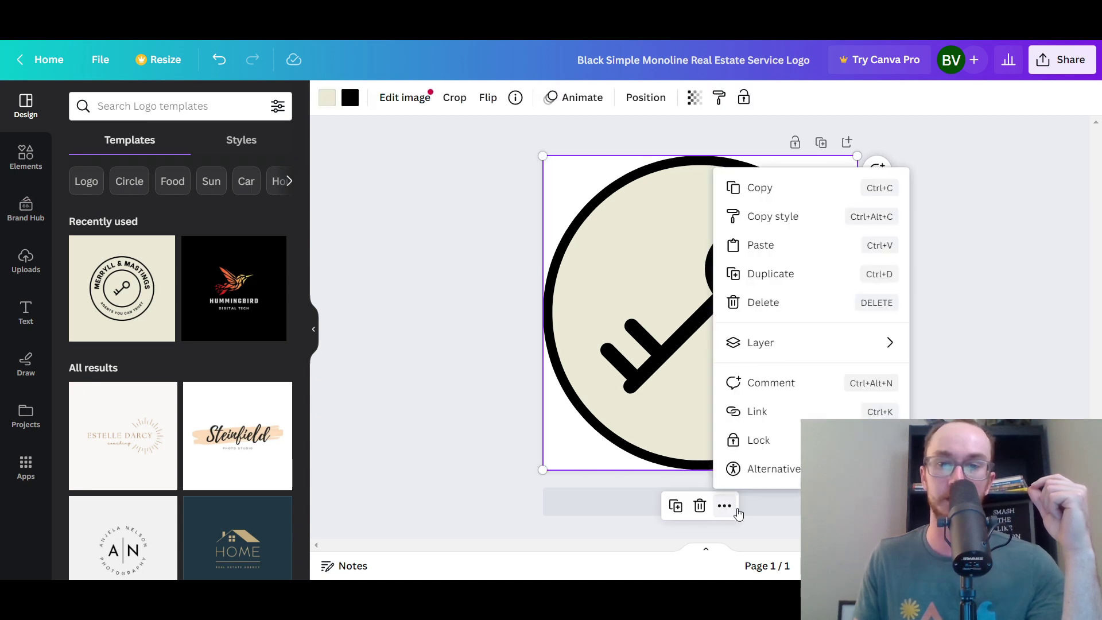
{"action": "left_click", "coordinate": [732, 518]}
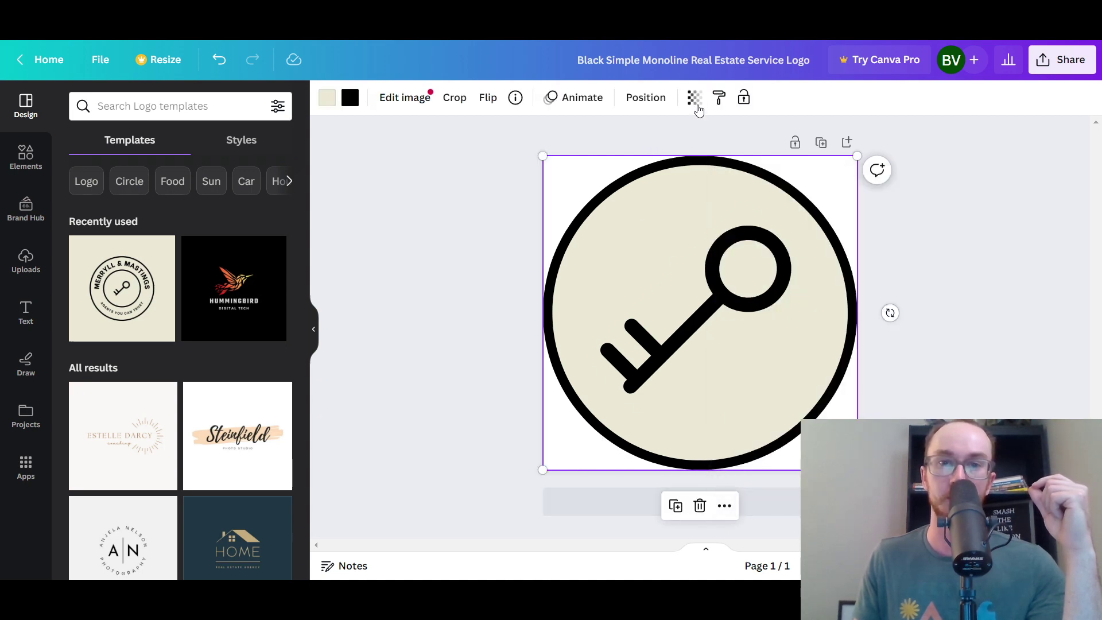
{"action": "left_click", "coordinate": [696, 104]}
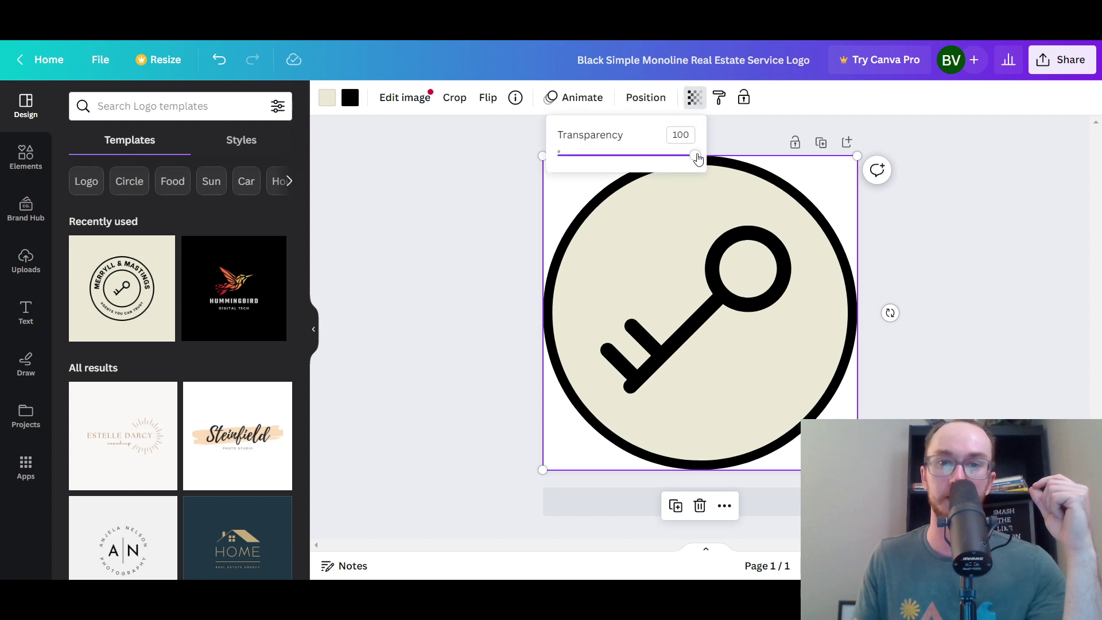
{"action": "left_click_drag", "start_coordinate": [698, 159], "coordinate": [731, 153]}
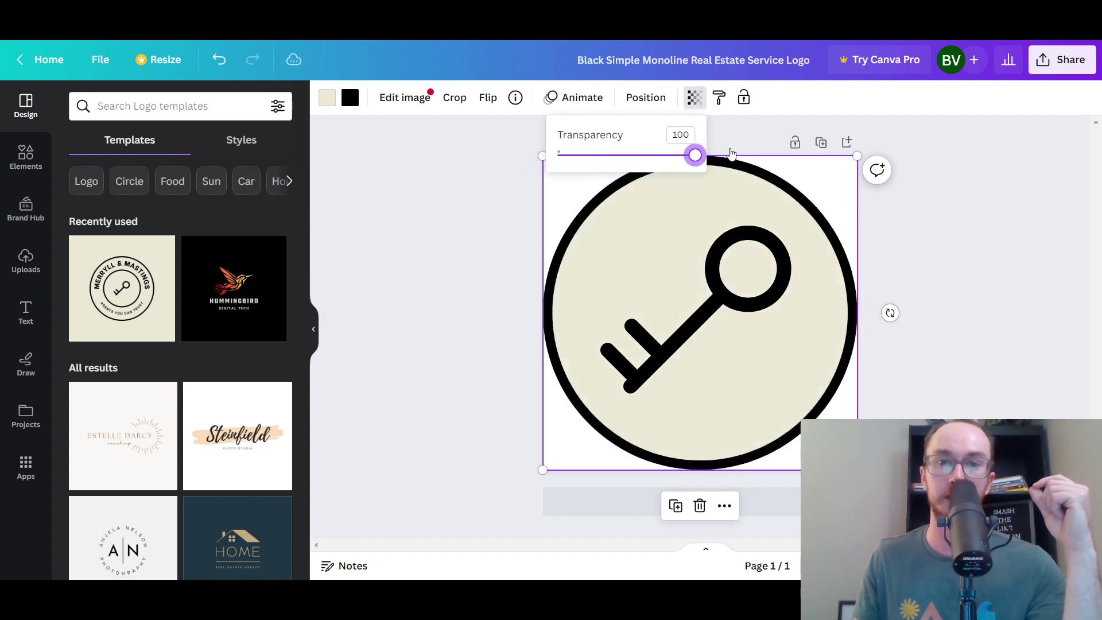
{"action": "left_click", "coordinate": [728, 119]}
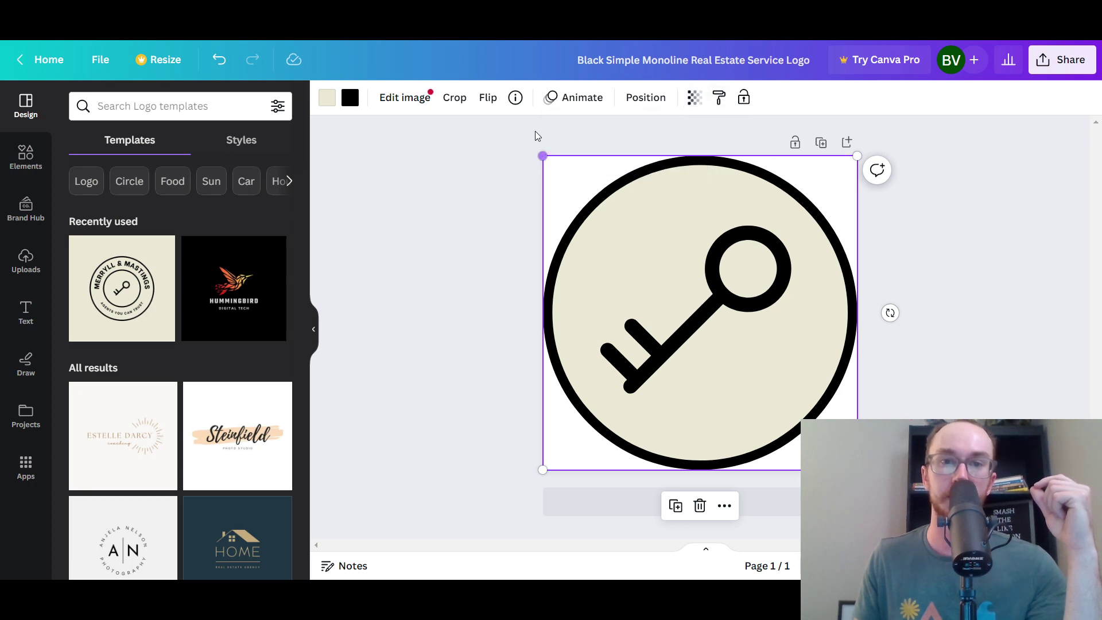
{"action": "left_click", "coordinate": [375, 145]}
{"action": "left_click", "coordinate": [555, 172]}
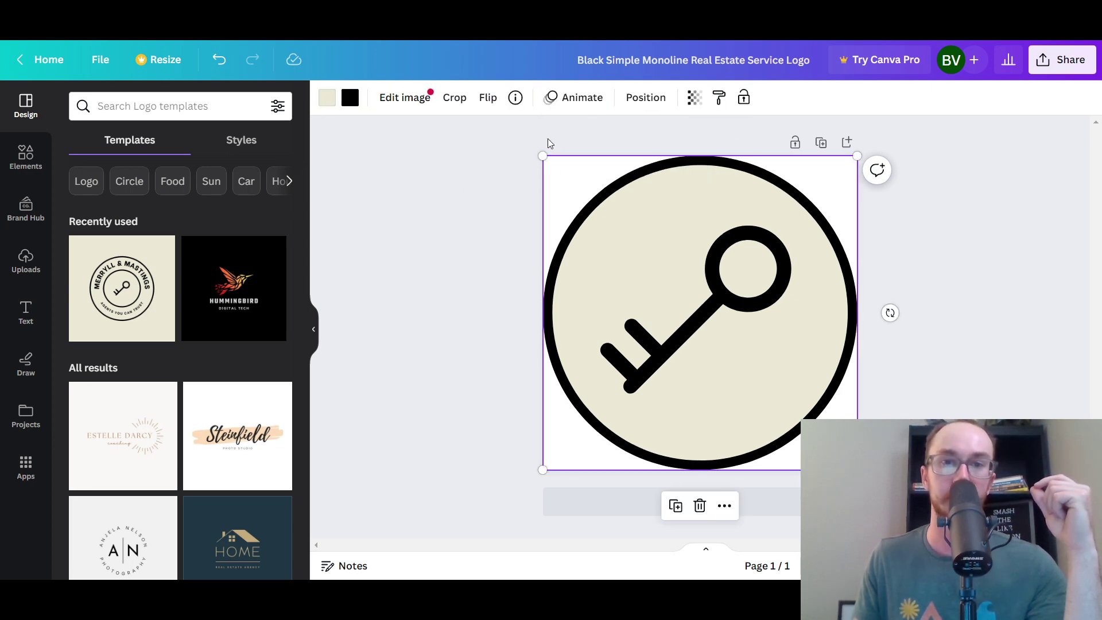
{"action": "left_click_drag", "start_coordinate": [546, 202], "coordinate": [556, 172]}
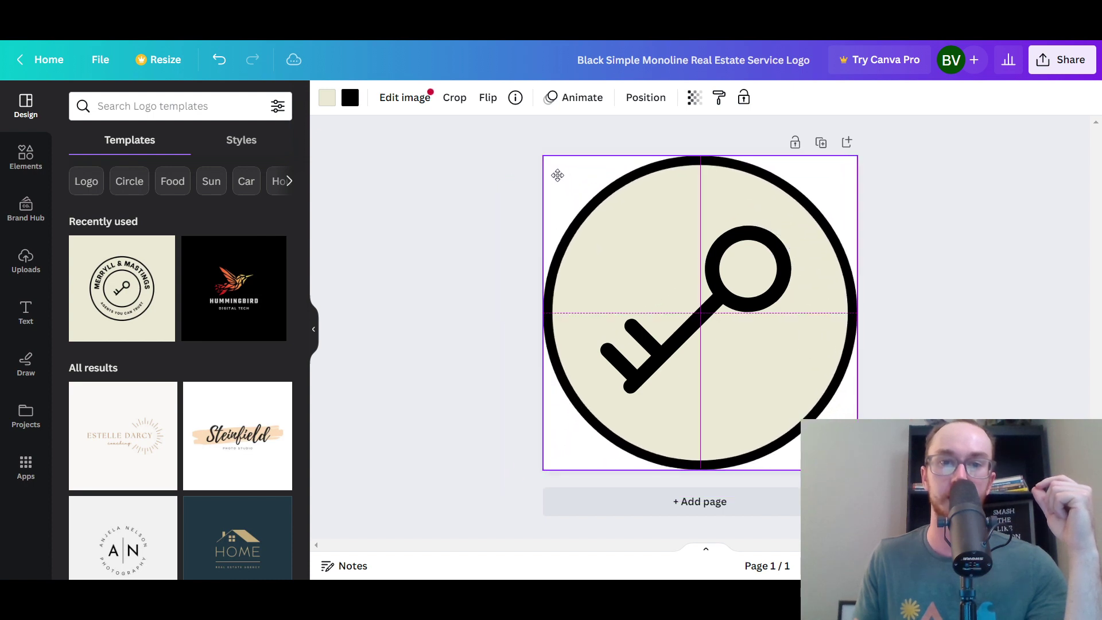
{"action": "left_click", "coordinate": [491, 187]}
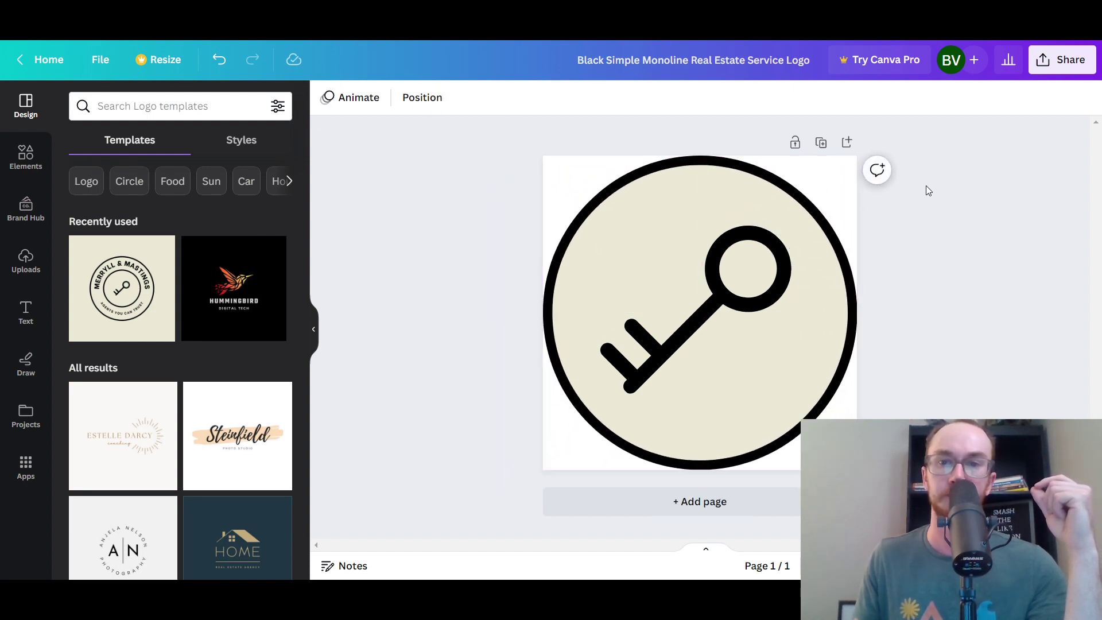
{"action": "left_click", "coordinate": [841, 177]}
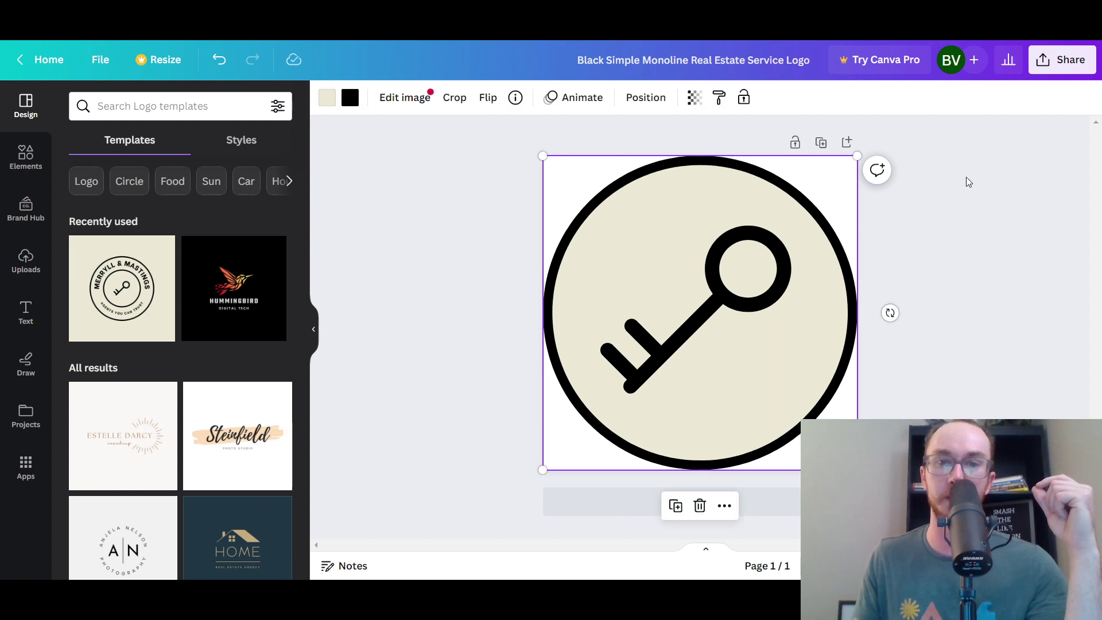
{"action": "left_click", "coordinate": [928, 380]}
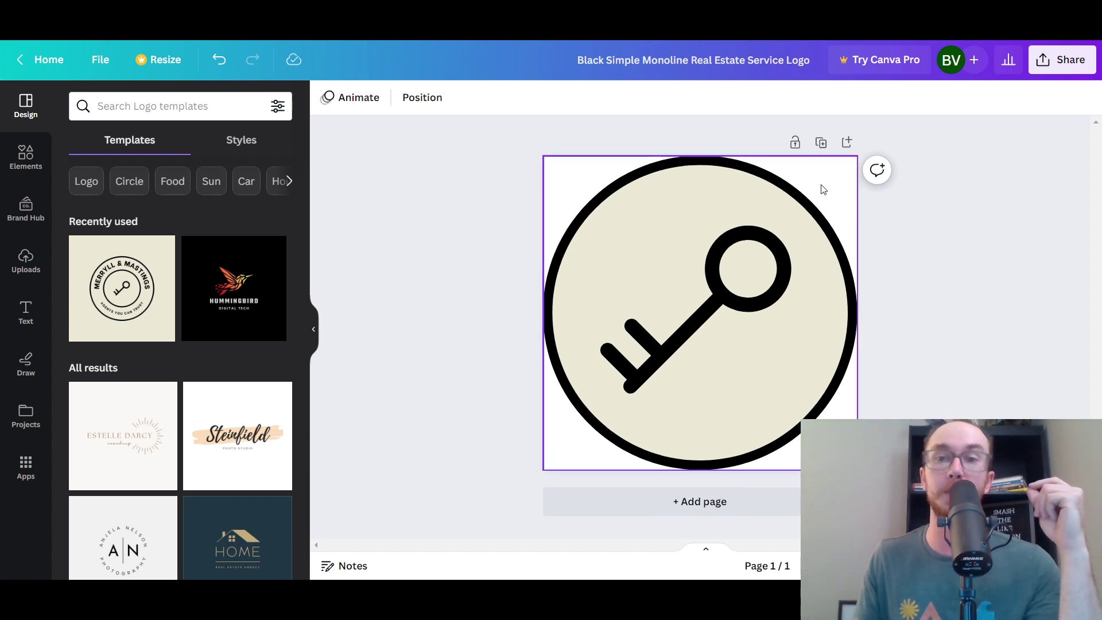
{"action": "left_click", "coordinate": [853, 194]}
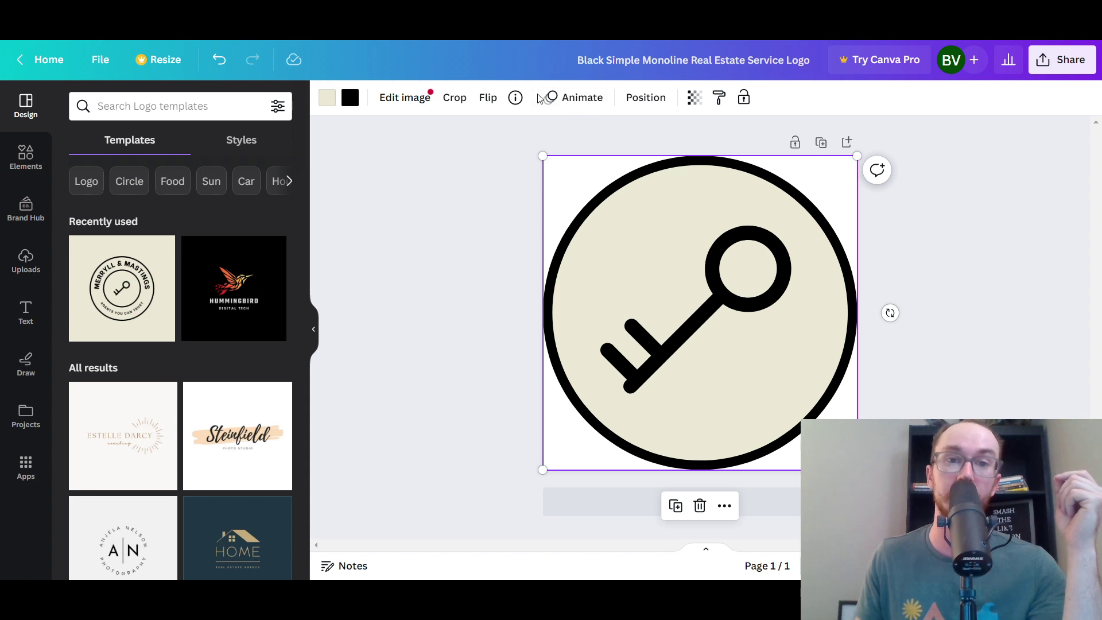
{"action": "left_click", "coordinate": [516, 98]}
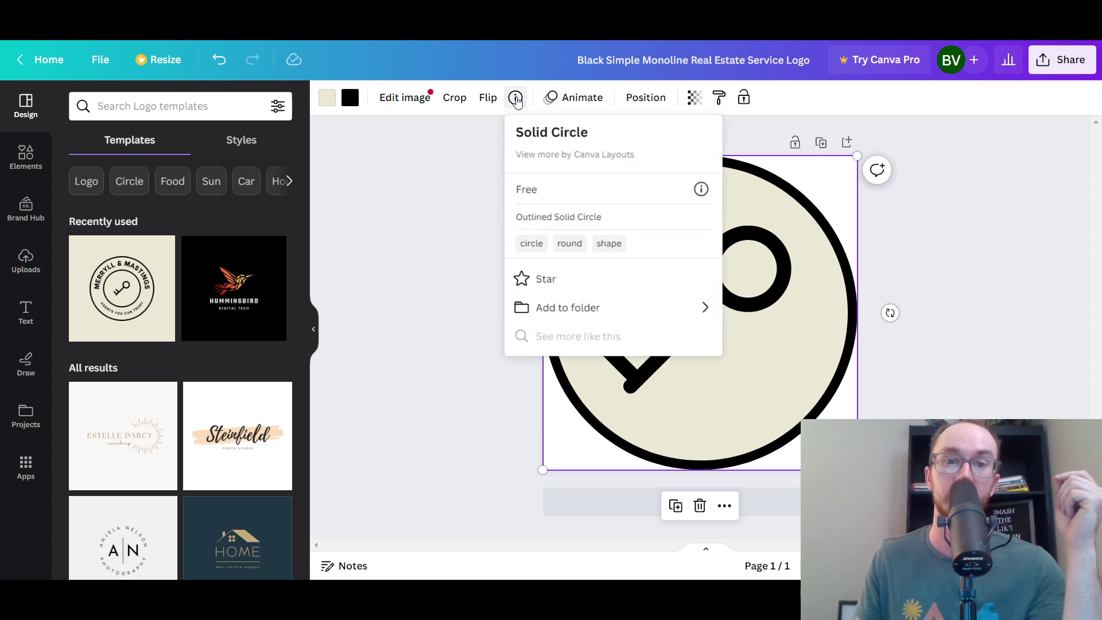
{"action": "left_click", "coordinate": [460, 136]}
{"action": "left_click", "coordinate": [460, 136]}
{"action": "left_click", "coordinate": [554, 160]}
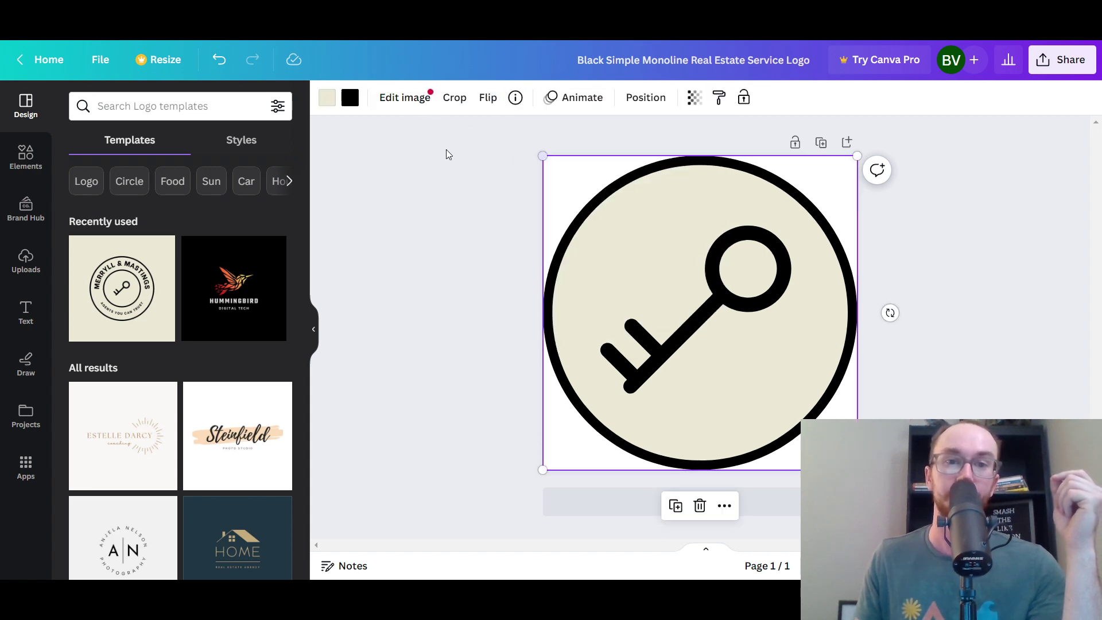
{"action": "left_click", "coordinate": [418, 104]}
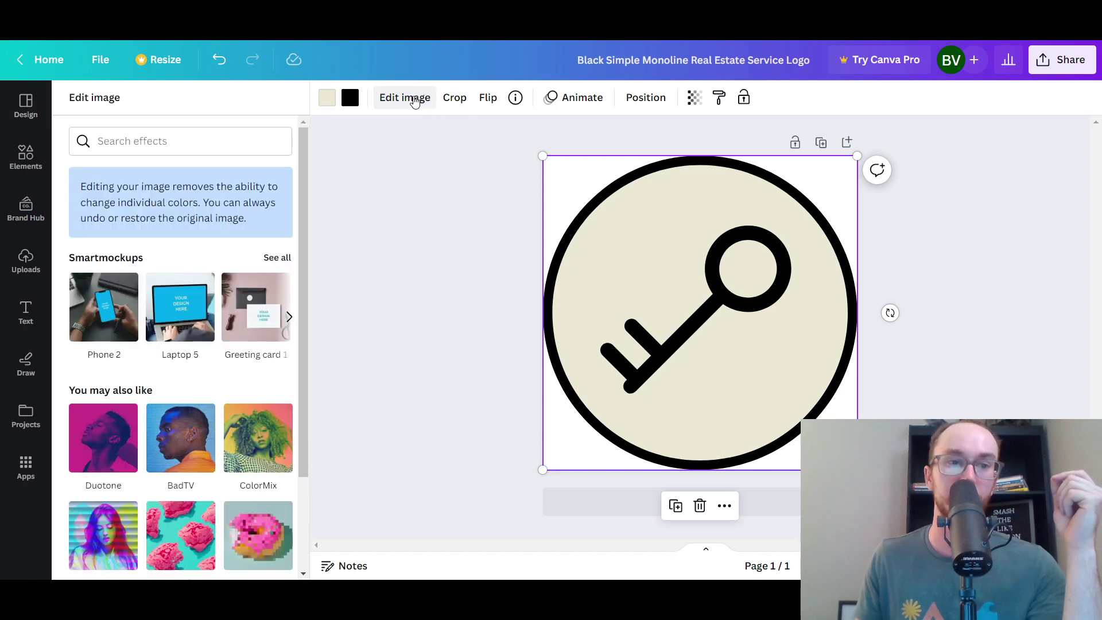
{"action": "left_click", "coordinate": [413, 99]}
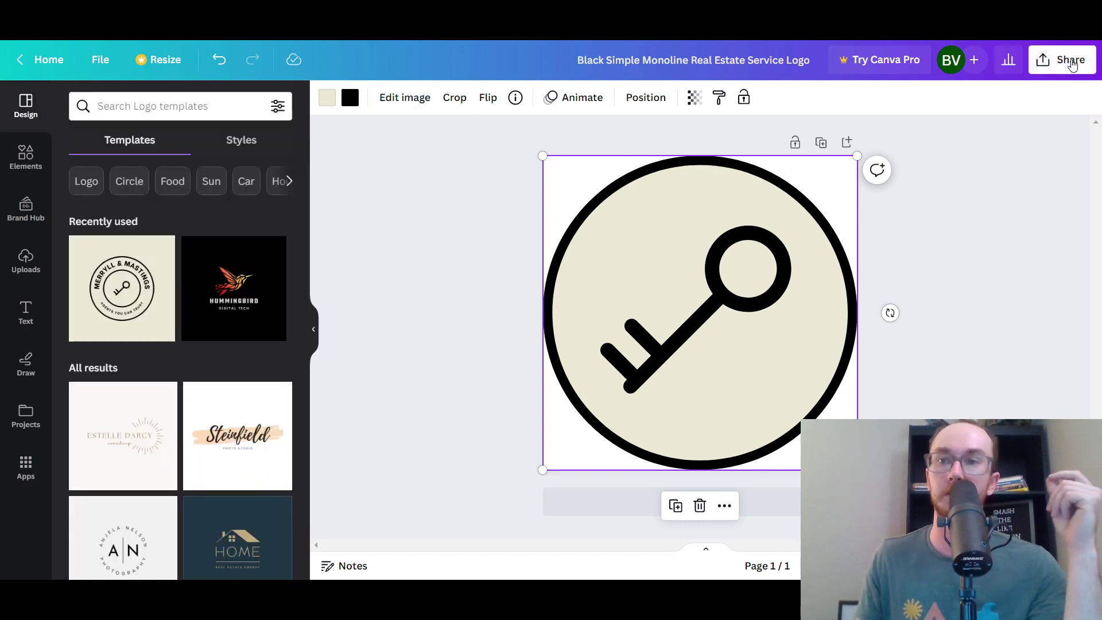
Download the key-in-circle logo as a PNG through Share > Download
{"action": "left_click", "coordinate": [1061, 63]}
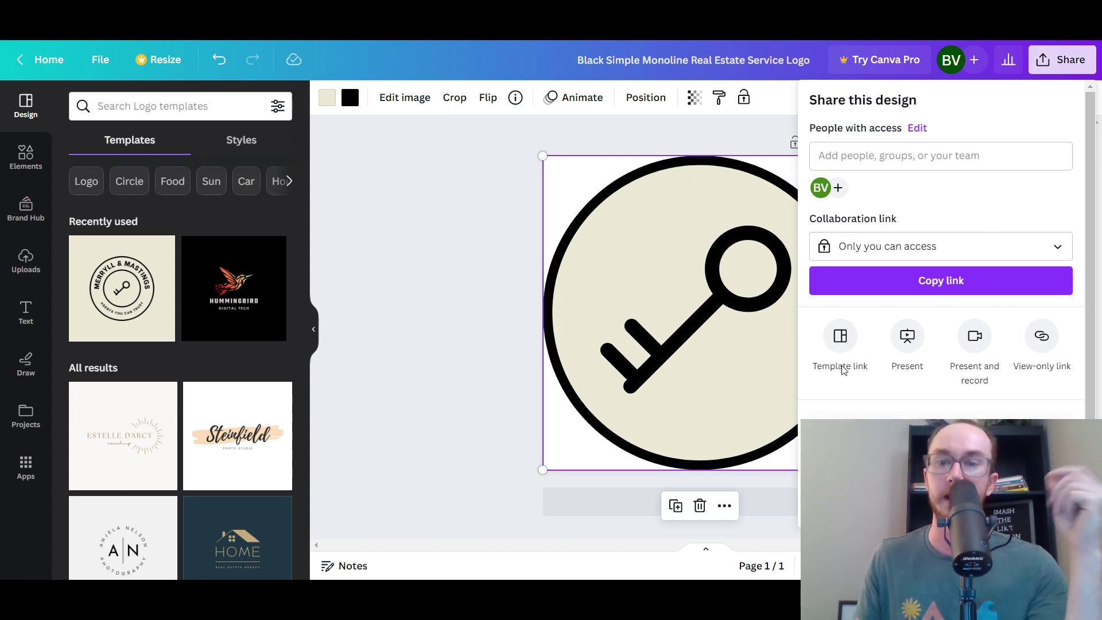
{"action": "scroll", "coordinate": [876, 403], "scroll_direction": "down", "scroll_amount": 1}
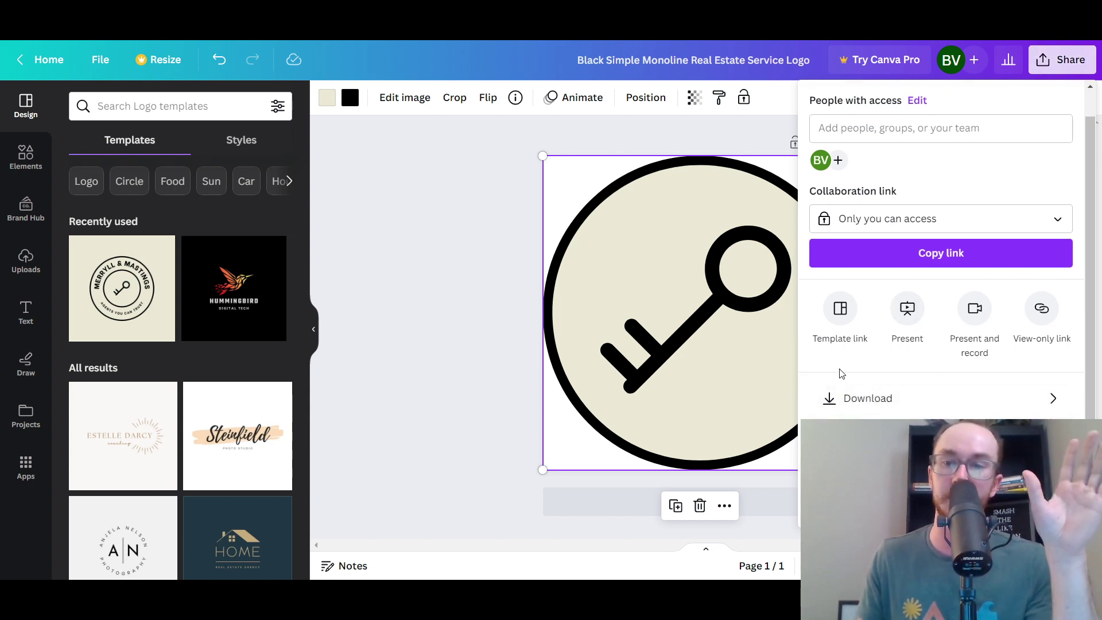
{"action": "scroll", "coordinate": [808, 400], "scroll_direction": "up", "scroll_amount": 1}
{"action": "scroll", "coordinate": [808, 400], "scroll_direction": "down", "scroll_amount": 1}
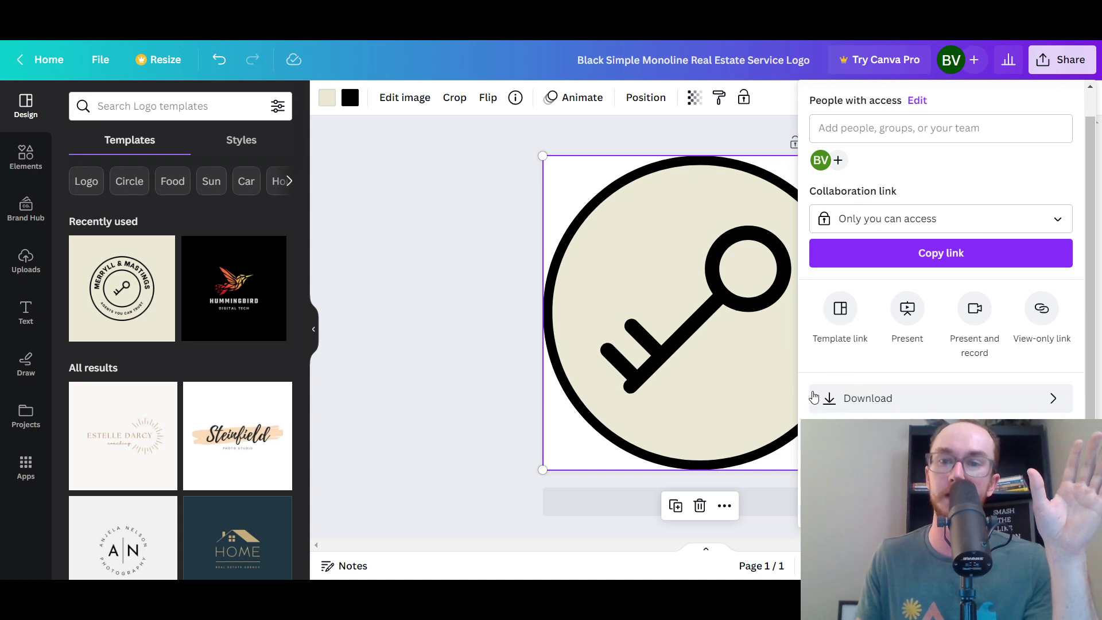
{"action": "left_click", "coordinate": [811, 396]}
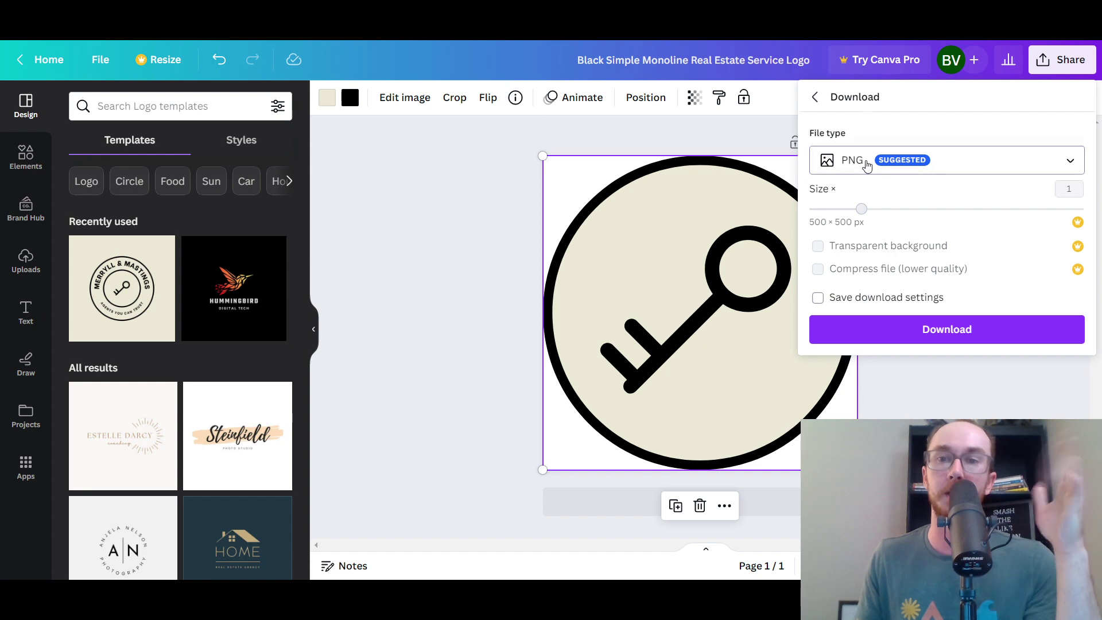
{"action": "left_click", "coordinate": [864, 165]}
{"action": "left_click", "coordinate": [879, 130]}
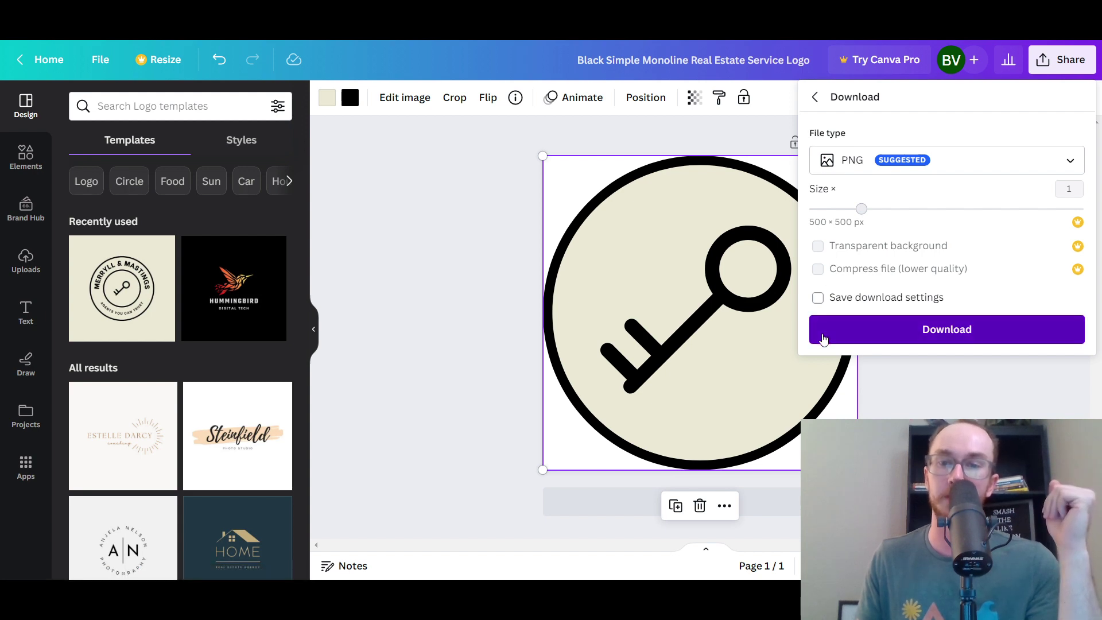
{"action": "left_click", "coordinate": [823, 340]}
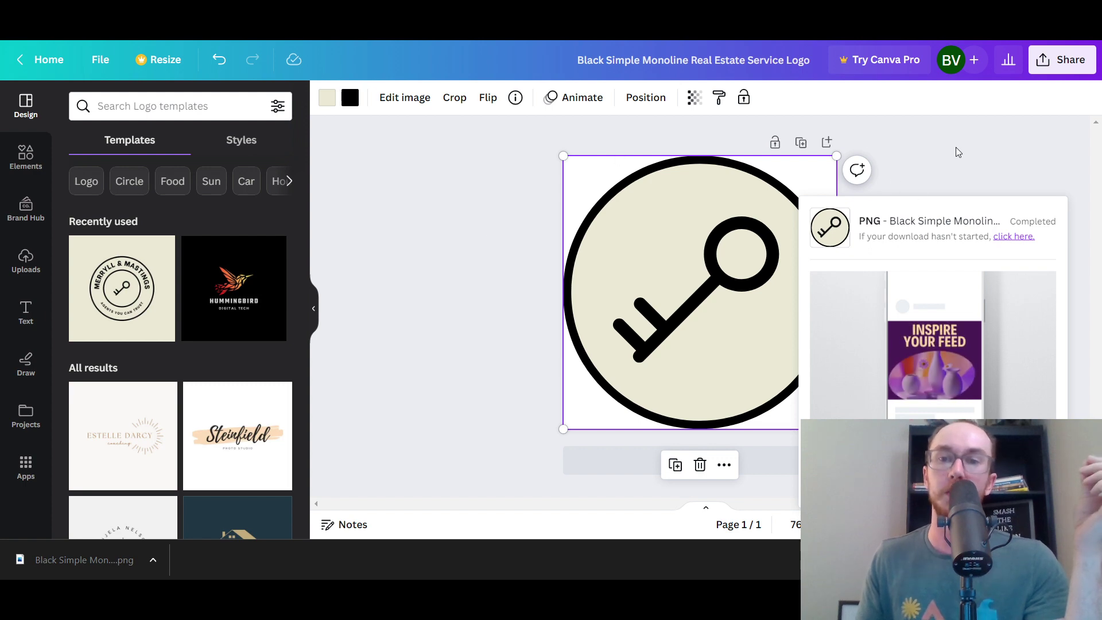
{"action": "left_click", "coordinate": [481, 221]}
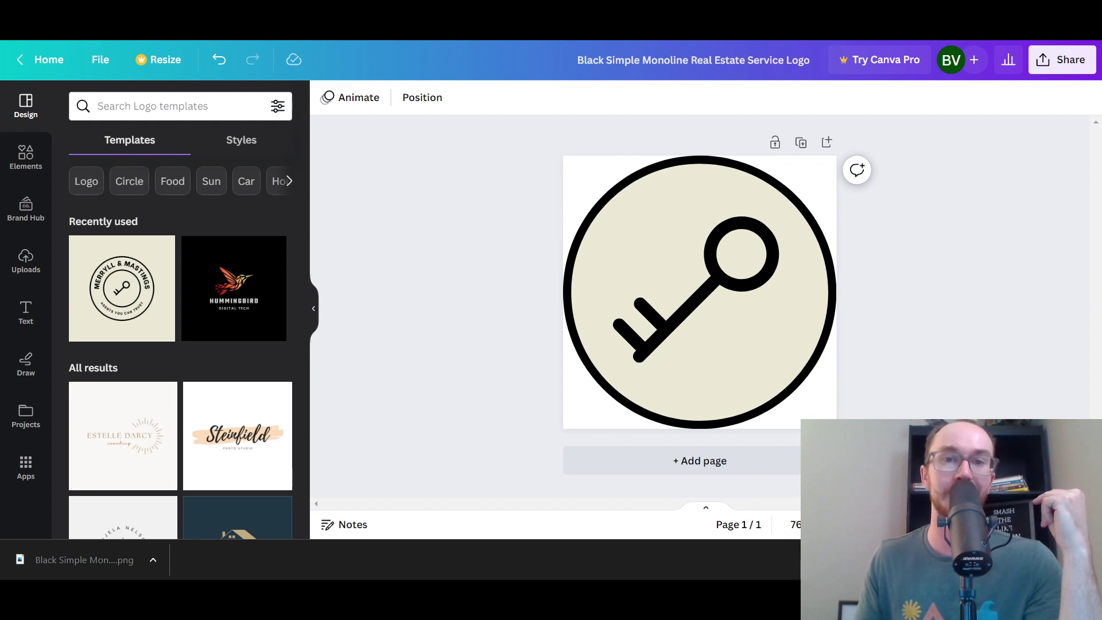
Go to the Shopify admin's Online Store Themes page, with Dawn current and Debut in the library
{"action": "left_click", "coordinate": [574, 20]}
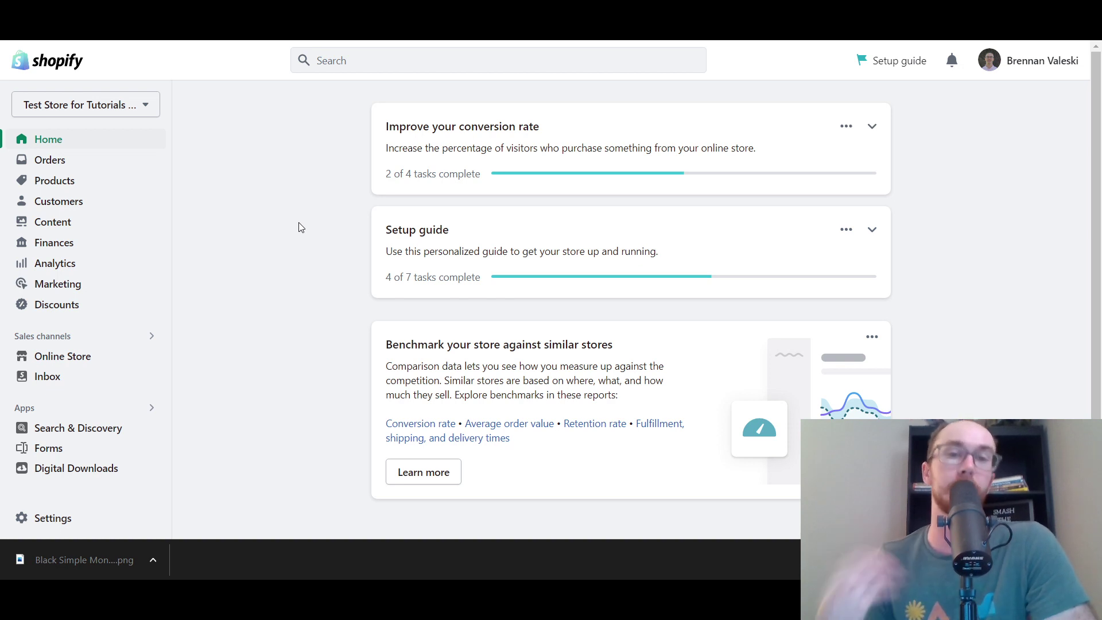
{"action": "left_click", "coordinate": [71, 363]}
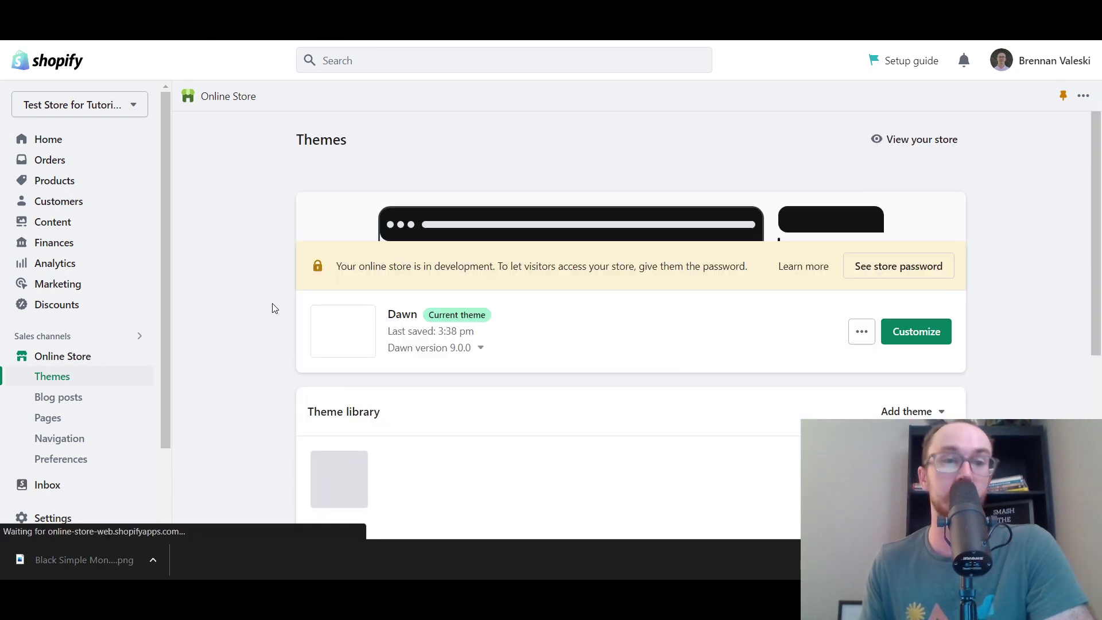
{"action": "scroll", "coordinate": [262, 304], "scroll_direction": "down", "scroll_amount": 3}
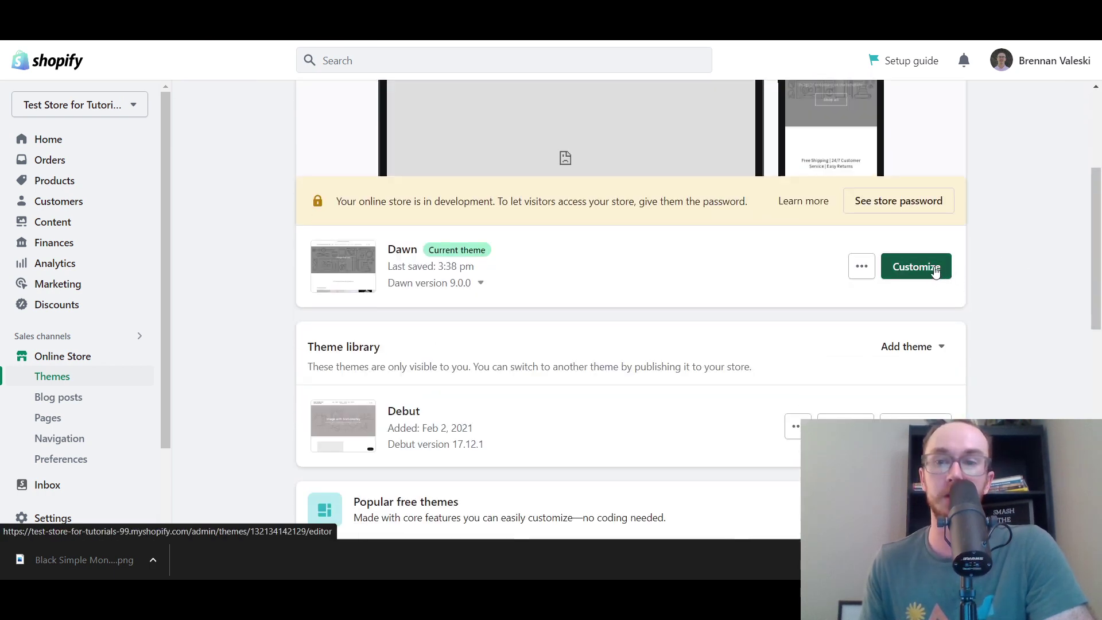
{"action": "left_click_drag", "start_coordinate": [1098, 253], "coordinate": [1090, 212]}
{"action": "scroll", "coordinate": [1083, 413], "scroll_direction": "up", "scroll_amount": 4}
{"action": "scroll", "coordinate": [1083, 414], "scroll_direction": "down", "scroll_amount": 4}
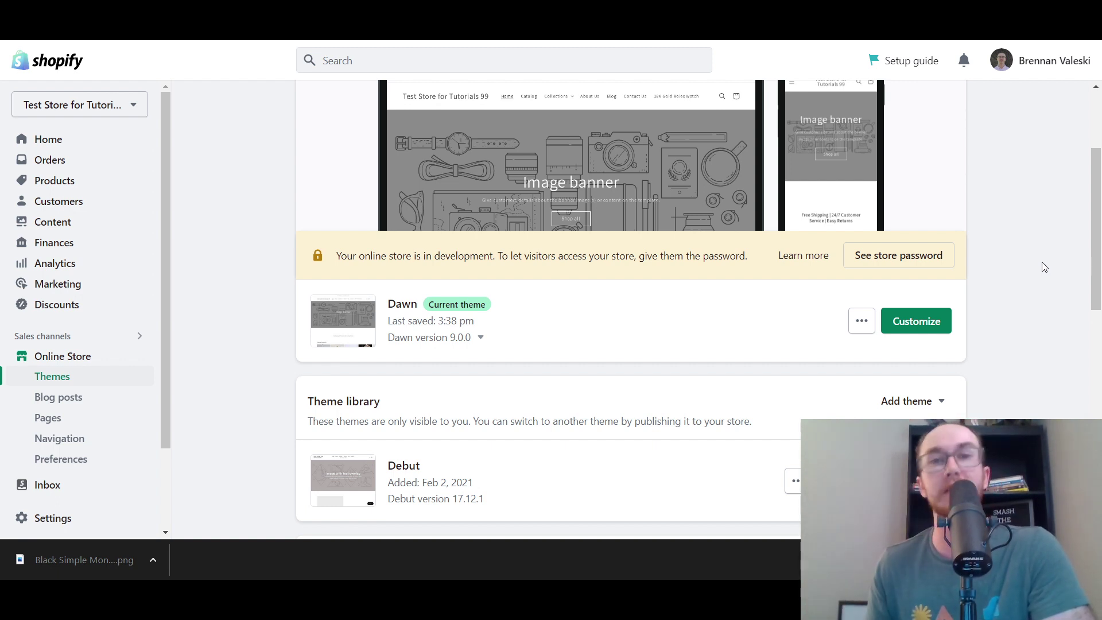
Open the Dawn theme editor on the Home page and close the 10% off signup popup
{"action": "scroll", "coordinate": [991, 292], "scroll_direction": "down", "scroll_amount": 1}
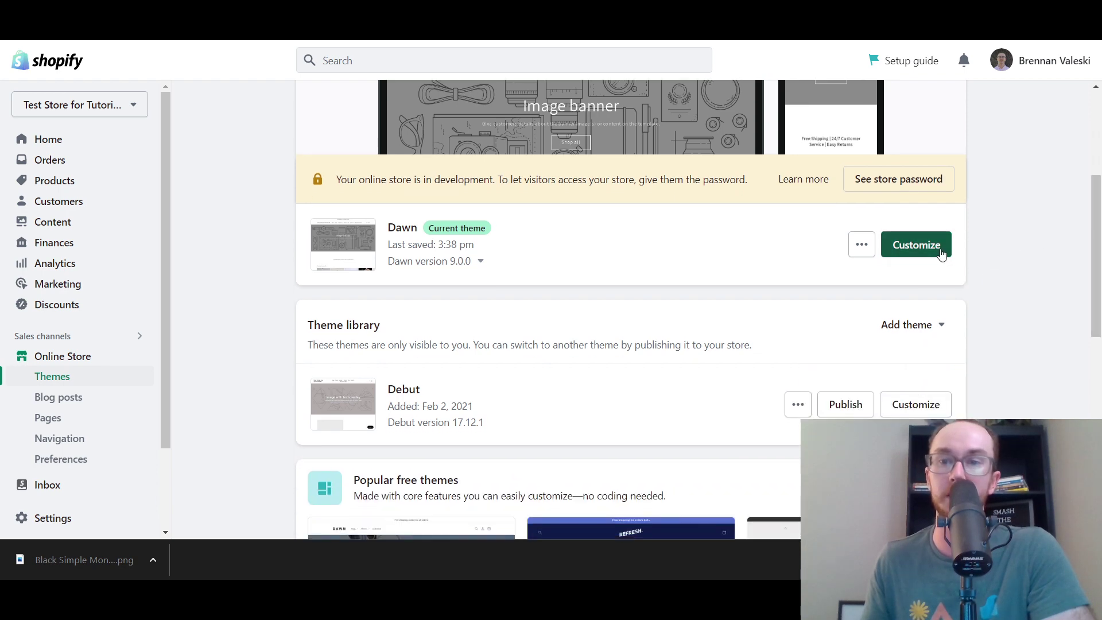
{"action": "left_click", "coordinate": [944, 247]}
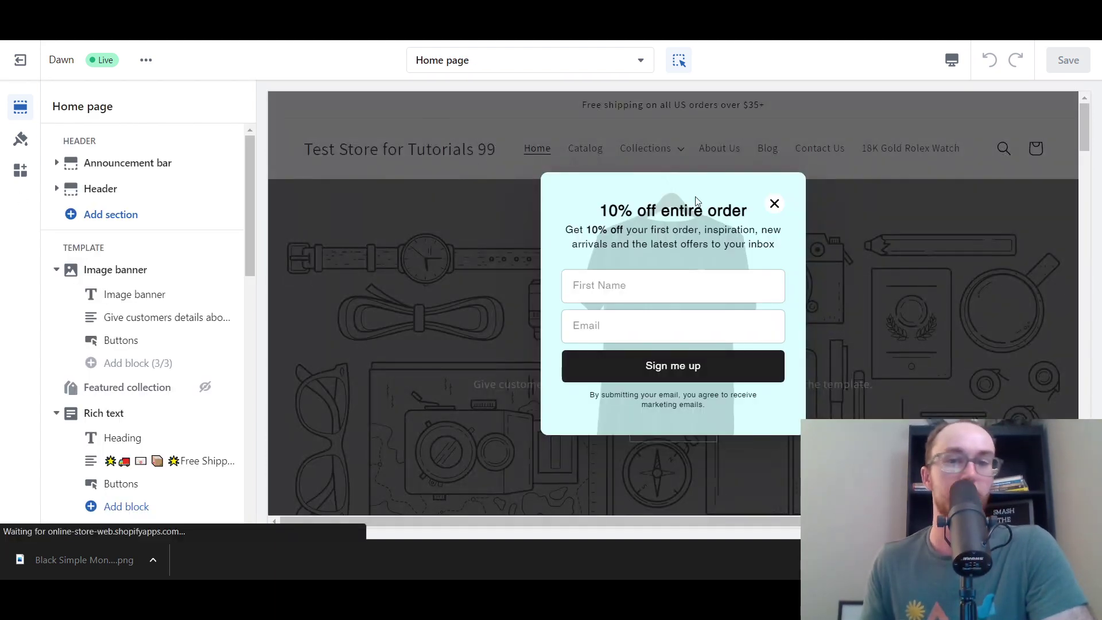
{"action": "left_click", "coordinate": [774, 204]}
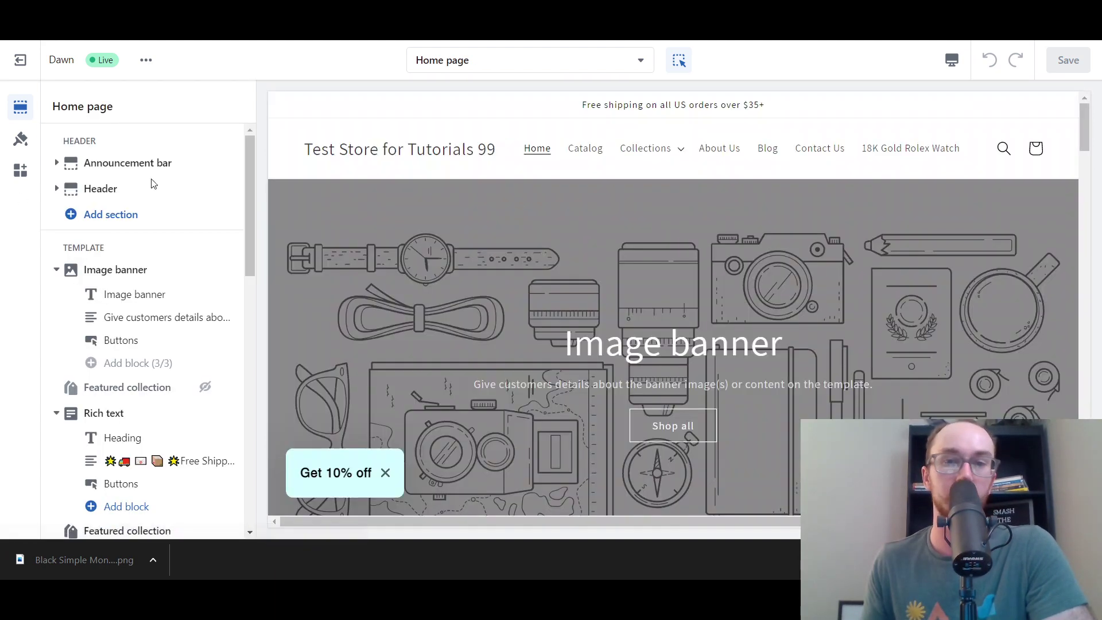
Upload the downloaded key logo PNG as the Favicon image under Theme settings > LOGO
{"action": "left_click", "coordinate": [22, 145]}
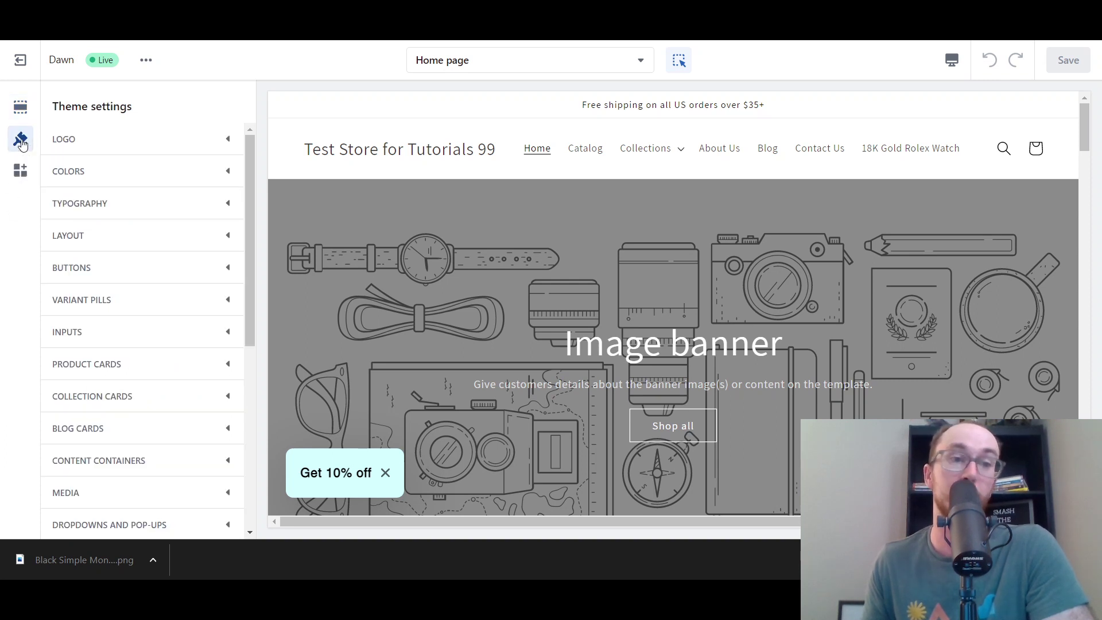
{"action": "left_click", "coordinate": [81, 141]}
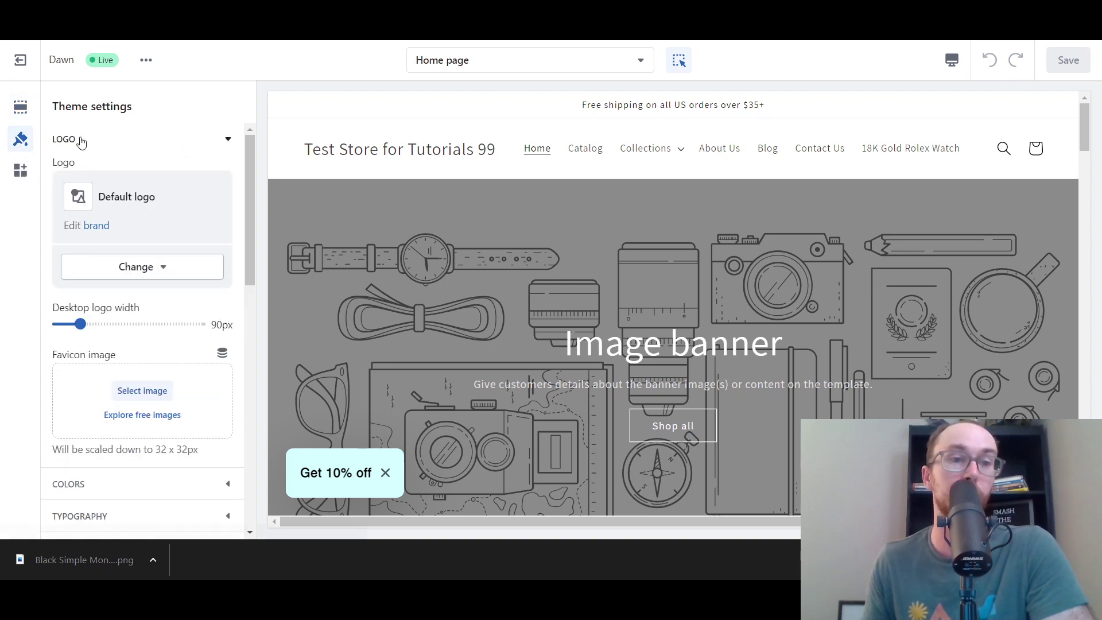
{"action": "scroll", "coordinate": [167, 322], "scroll_direction": "down", "scroll_amount": 3}
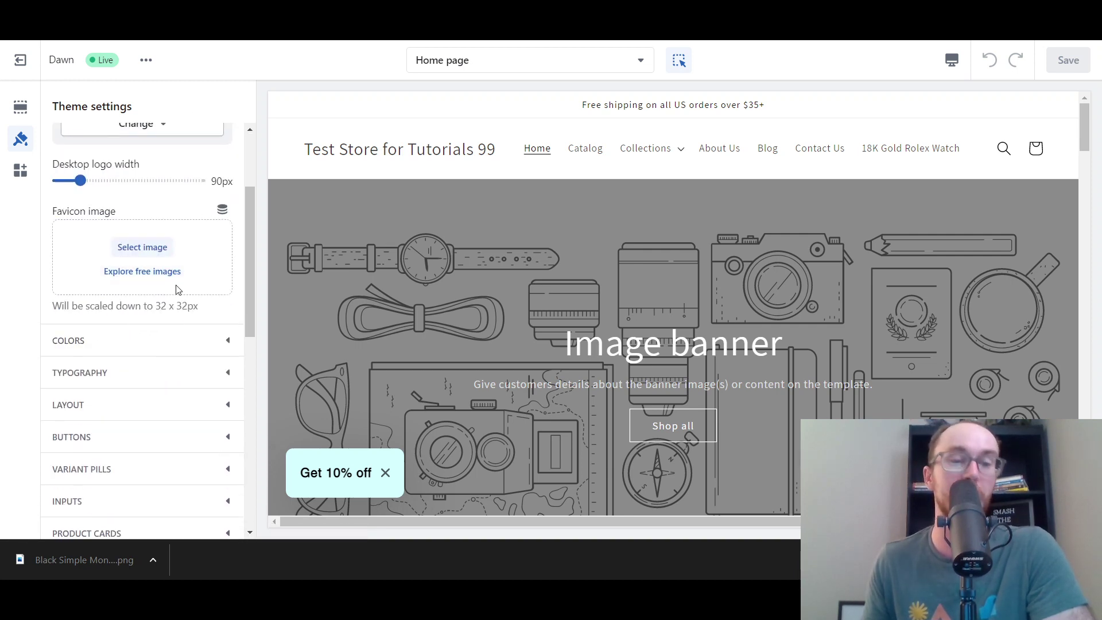
{"action": "left_click_drag", "start_coordinate": [64, 307], "coordinate": [195, 308]}
{"action": "left_click", "coordinate": [205, 313]}
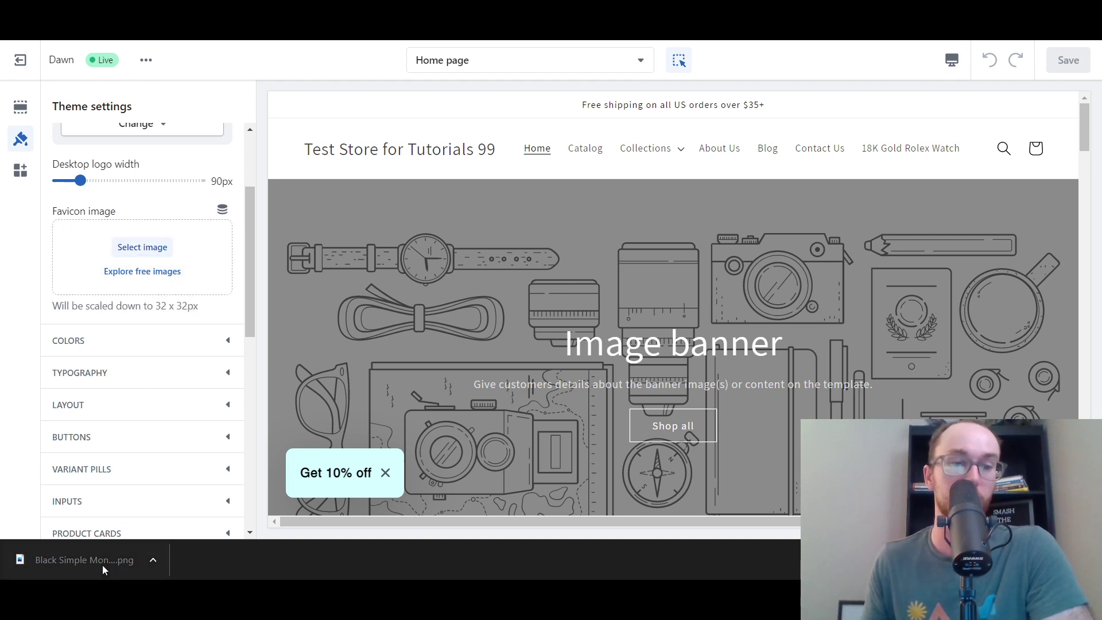
{"action": "left_click_drag", "start_coordinate": [100, 561], "coordinate": [142, 249]}
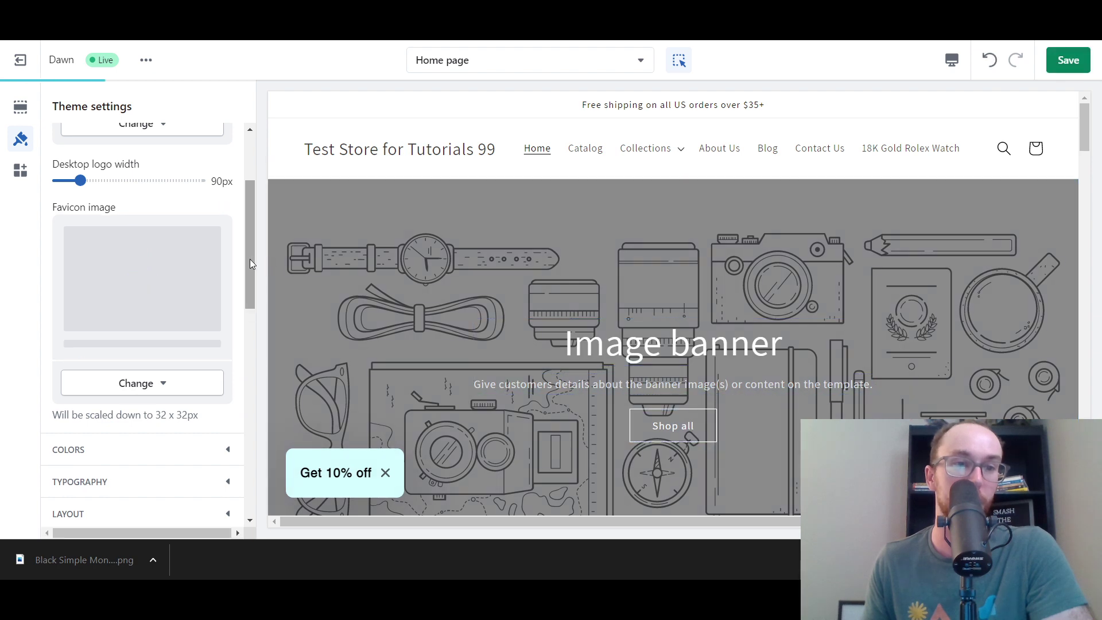
{"action": "left_click_drag", "start_coordinate": [250, 259], "coordinate": [250, 266]}
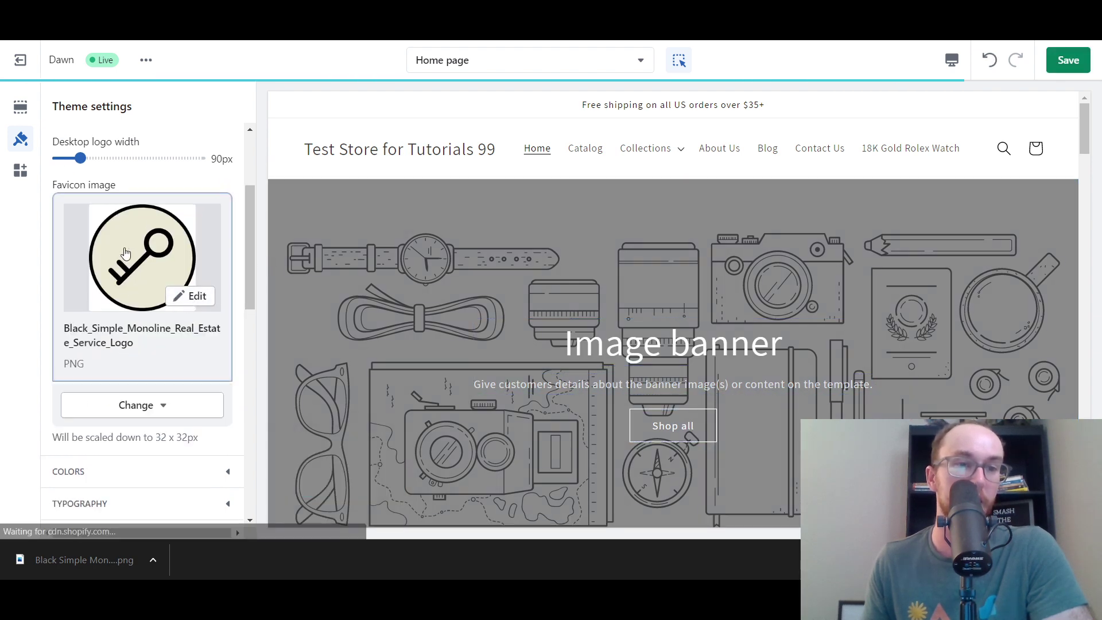
{"action": "left_click", "coordinate": [162, 408]}
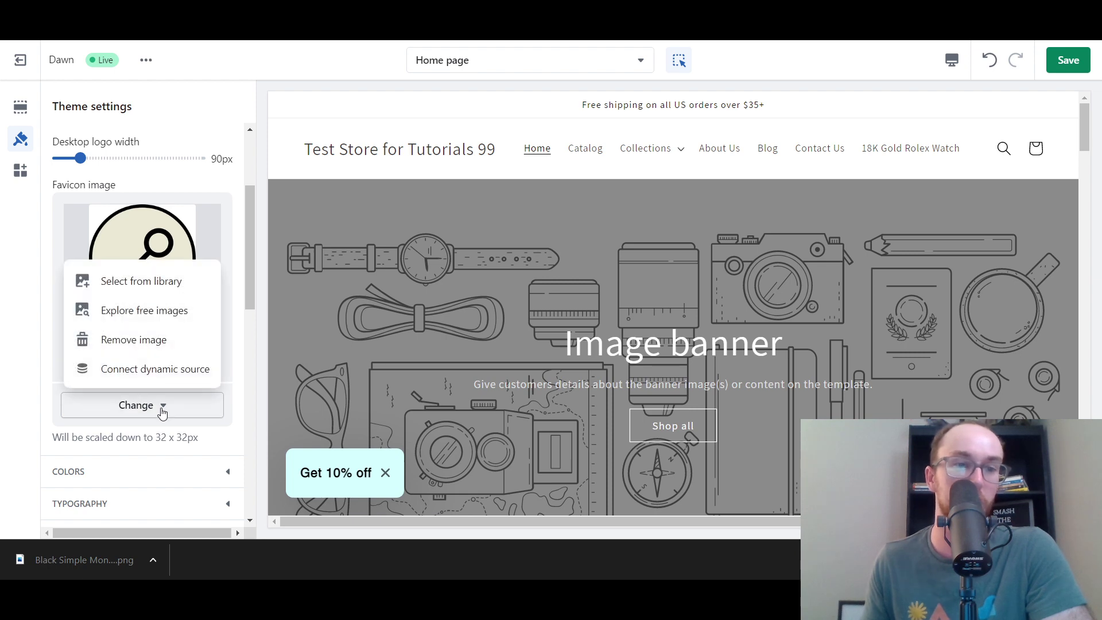
{"action": "left_click", "coordinate": [161, 408]}
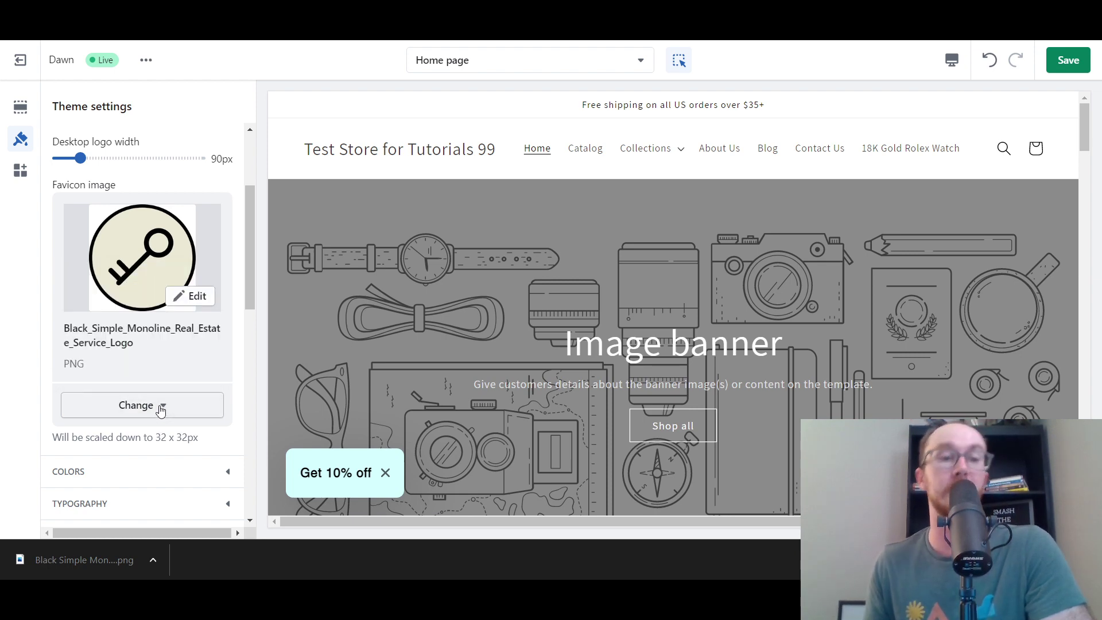
{"action": "left_click", "coordinate": [161, 408]}
{"action": "left_click", "coordinate": [162, 407]}
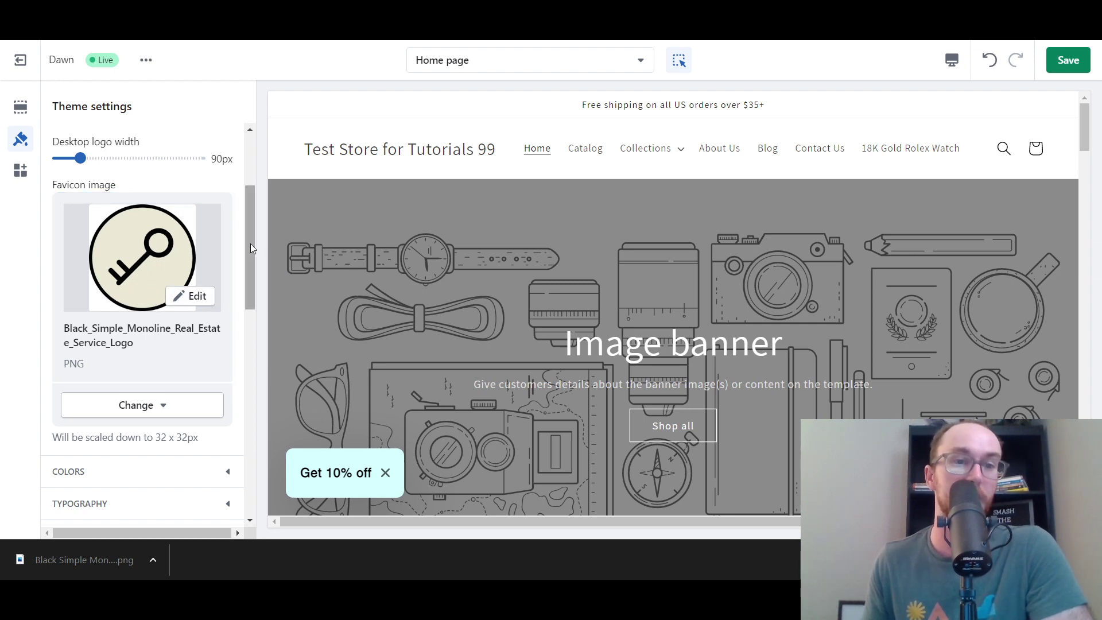
{"action": "left_click_drag", "start_coordinate": [250, 244], "coordinate": [256, 212]}
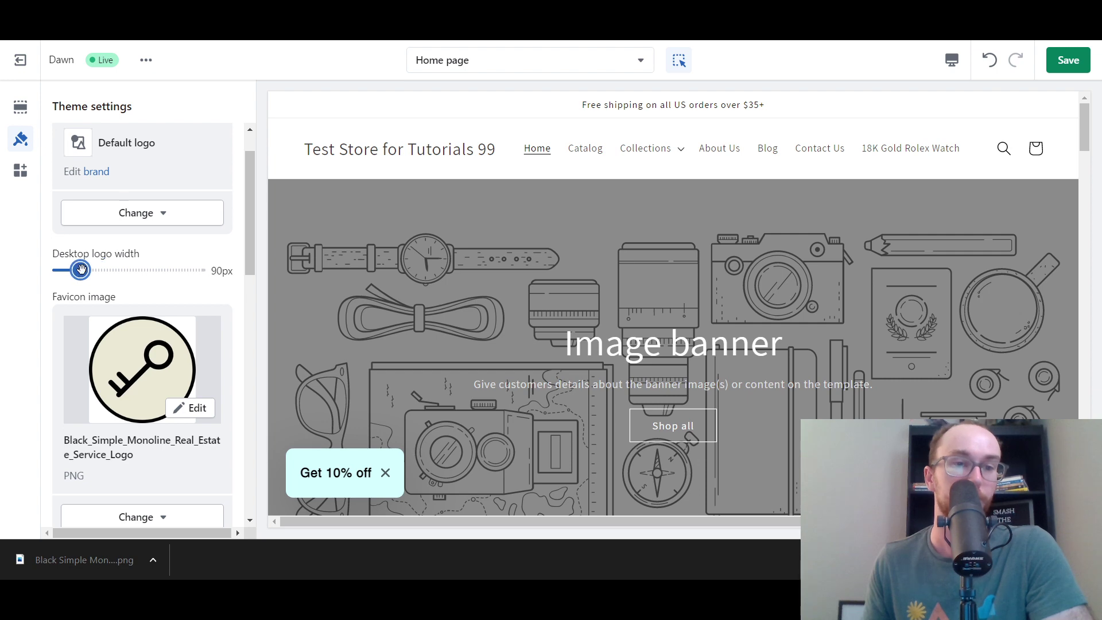
{"action": "scroll", "coordinate": [147, 241], "scroll_direction": "down", "scroll_amount": 3}
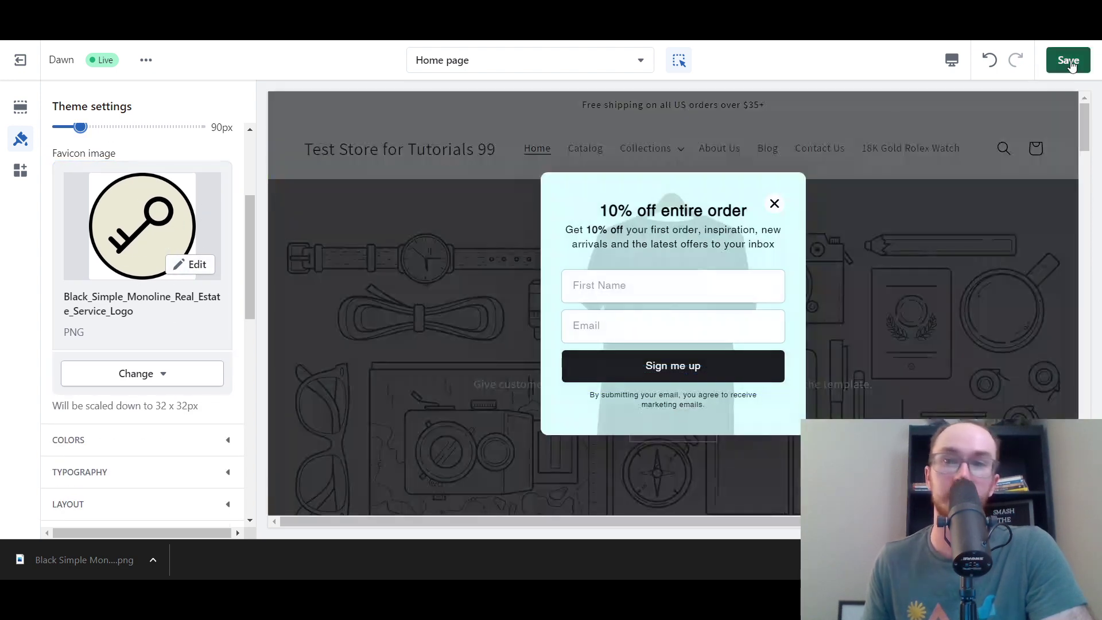
Save the Dawn theme changes with the key logo favicon
{"action": "left_click", "coordinate": [1069, 60]}
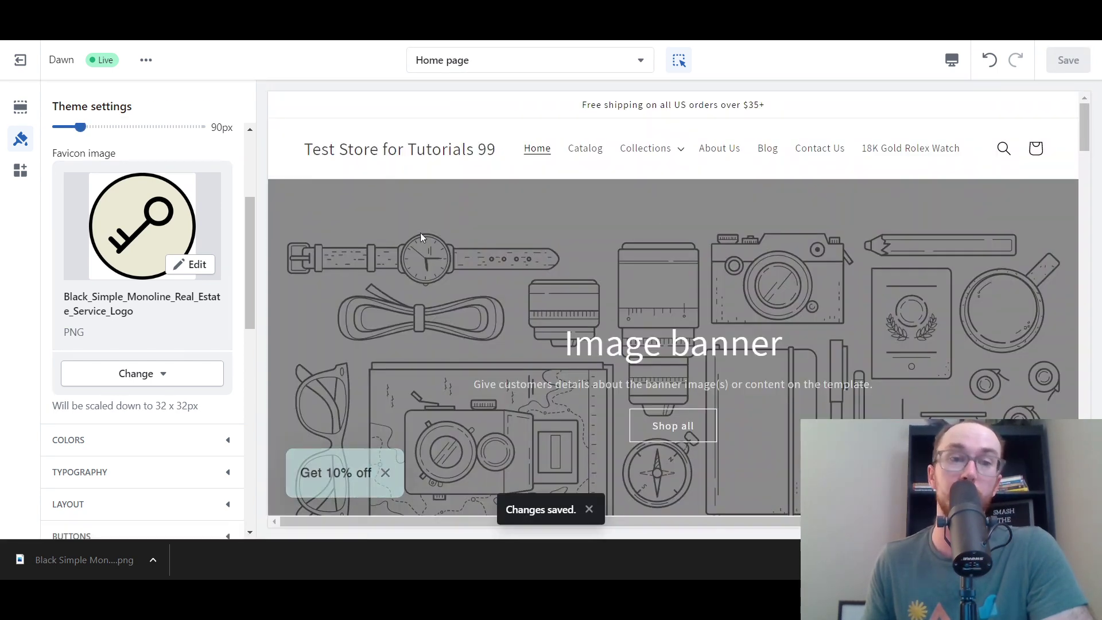
{"action": "scroll", "coordinate": [253, 265], "scroll_direction": "up", "scroll_amount": 1}
{"action": "scroll", "coordinate": [252, 263], "scroll_direction": "up", "scroll_amount": 1}
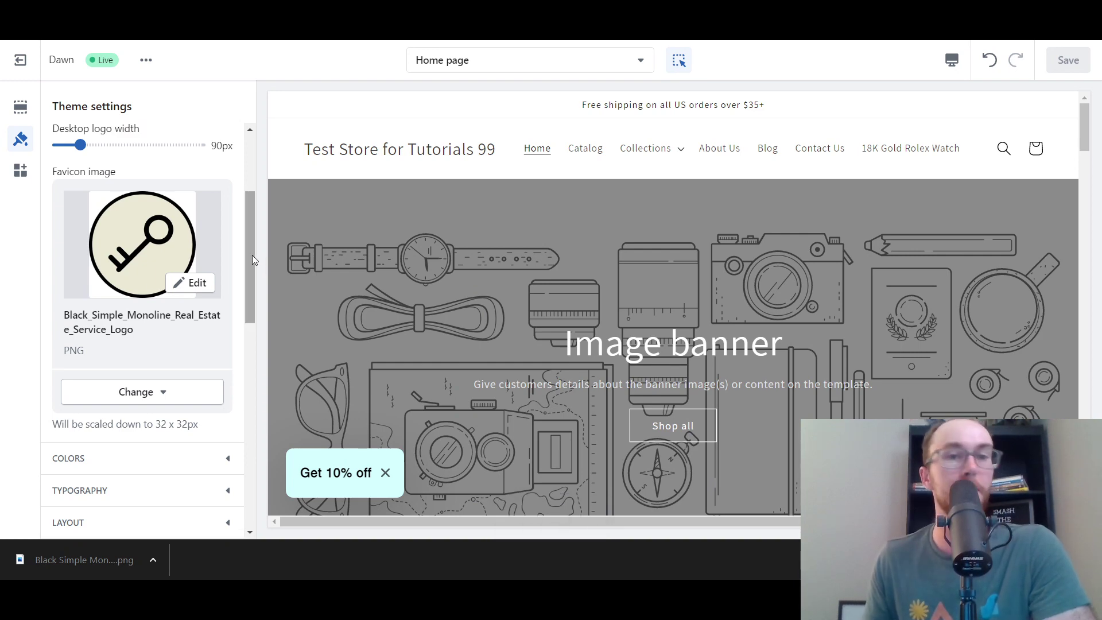
{"action": "scroll", "coordinate": [253, 256], "scroll_direction": "down", "scroll_amount": 2}
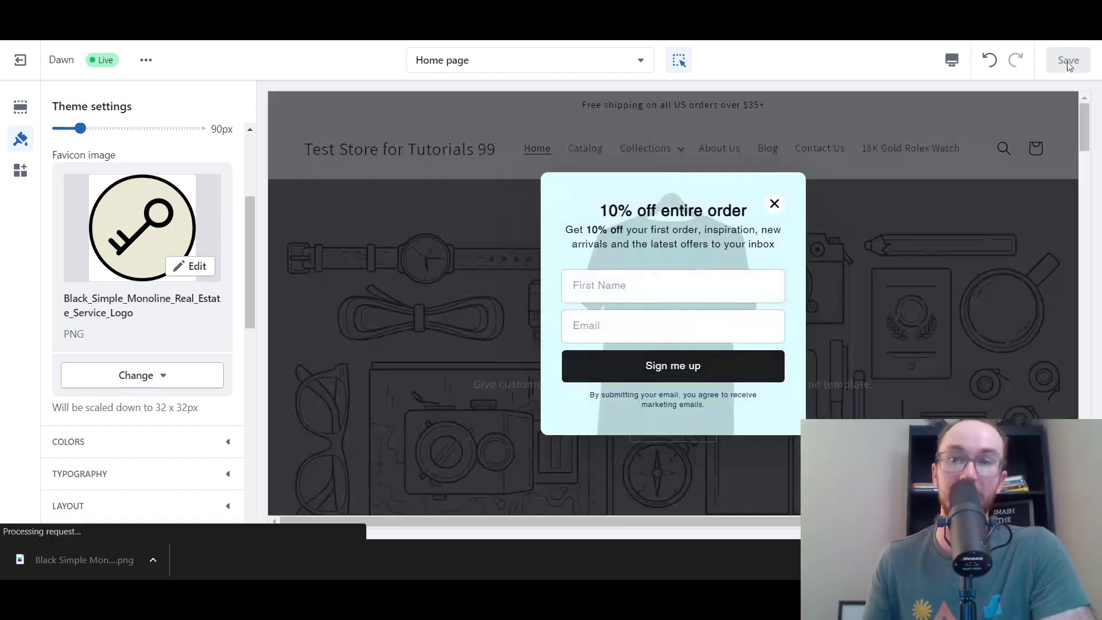
Close the 10% off popup and review LOGO settings: 90px desktop logo width, key PNG favicon
{"action": "left_click", "coordinate": [772, 206]}
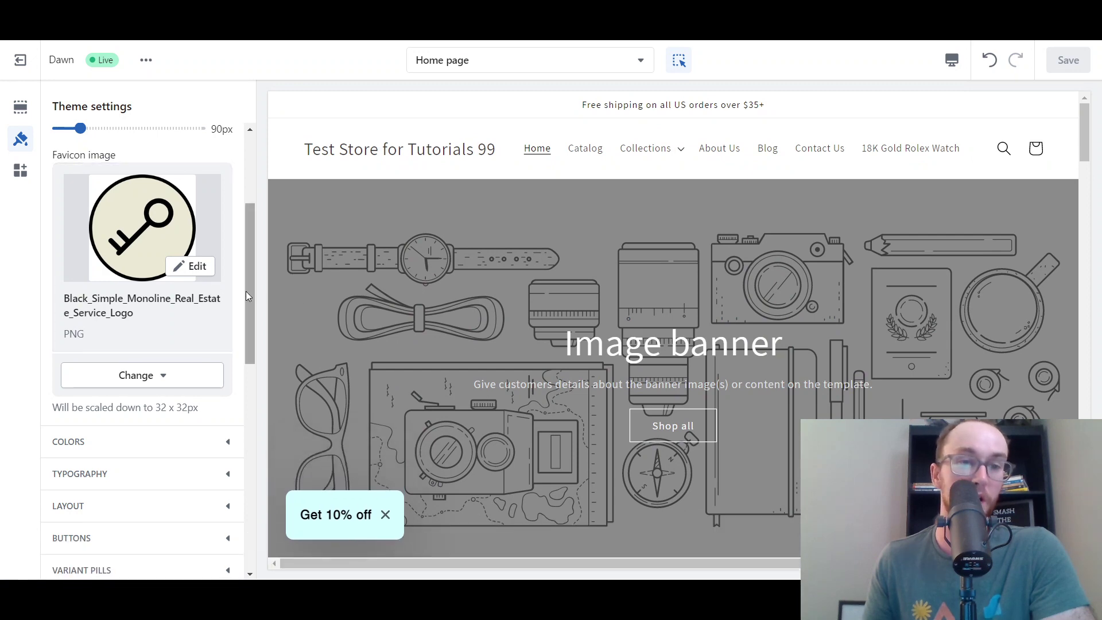
{"action": "left_click_drag", "start_coordinate": [246, 291], "coordinate": [246, 285]}
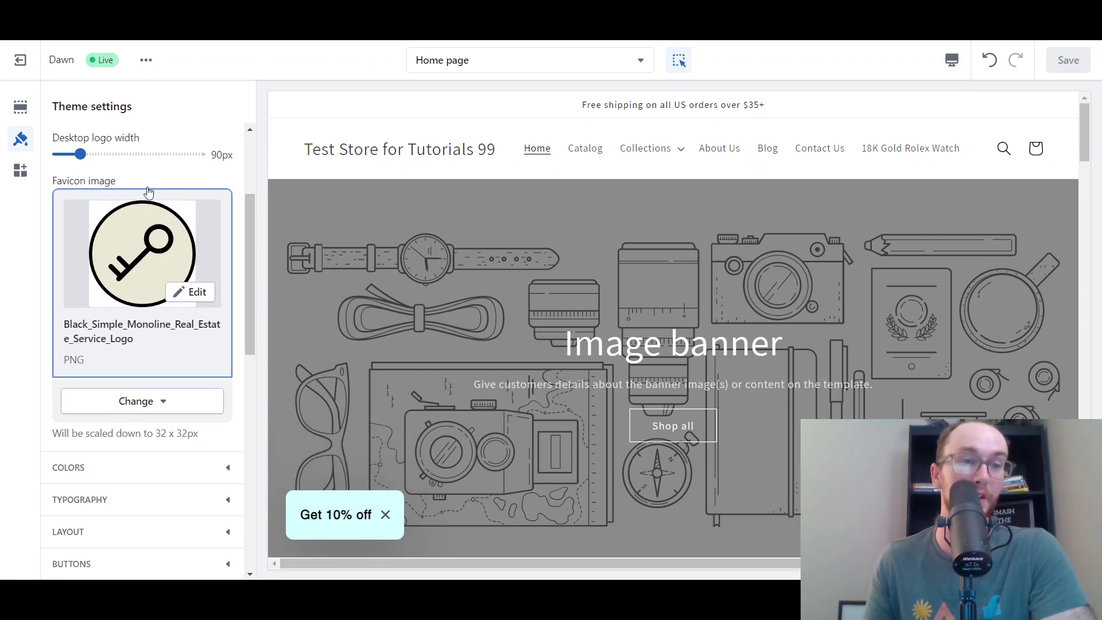
{"action": "scroll", "coordinate": [248, 278], "scroll_direction": "down", "scroll_amount": 1}
{"action": "left_click_drag", "start_coordinate": [249, 277], "coordinate": [246, 267]}
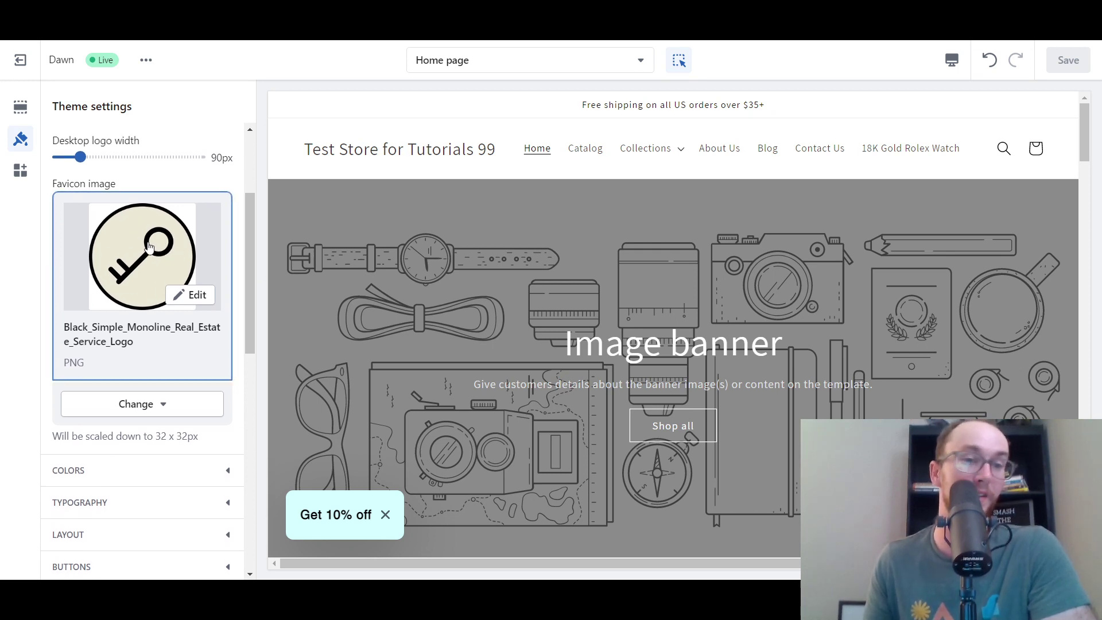
{"action": "left_click_drag", "start_coordinate": [247, 267], "coordinate": [243, 270]}
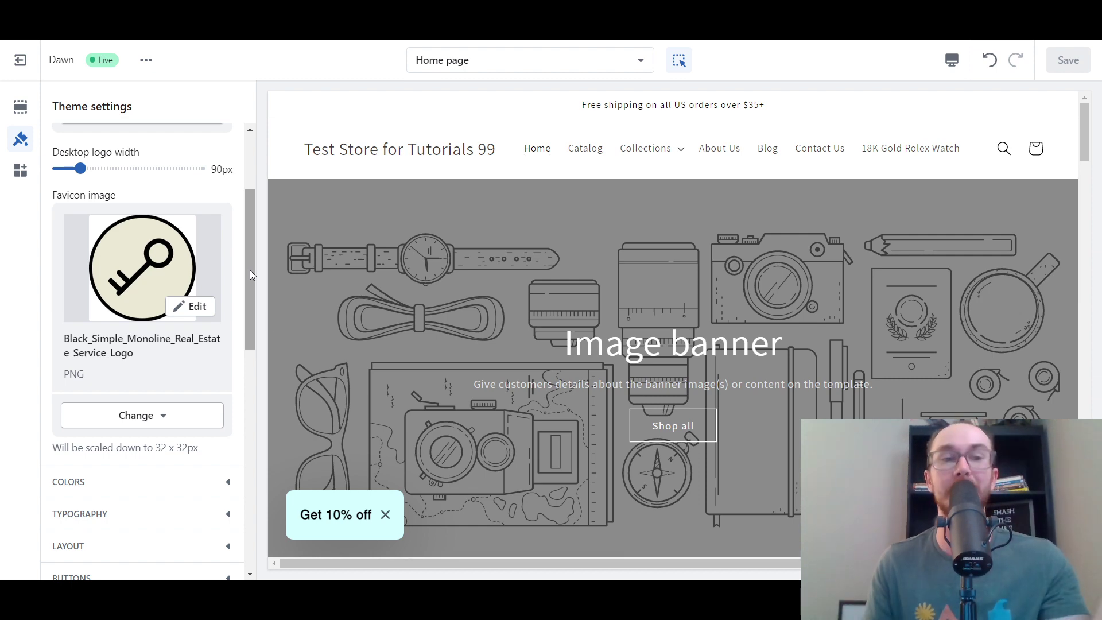
{"action": "left_click_drag", "start_coordinate": [248, 271], "coordinate": [248, 266]}
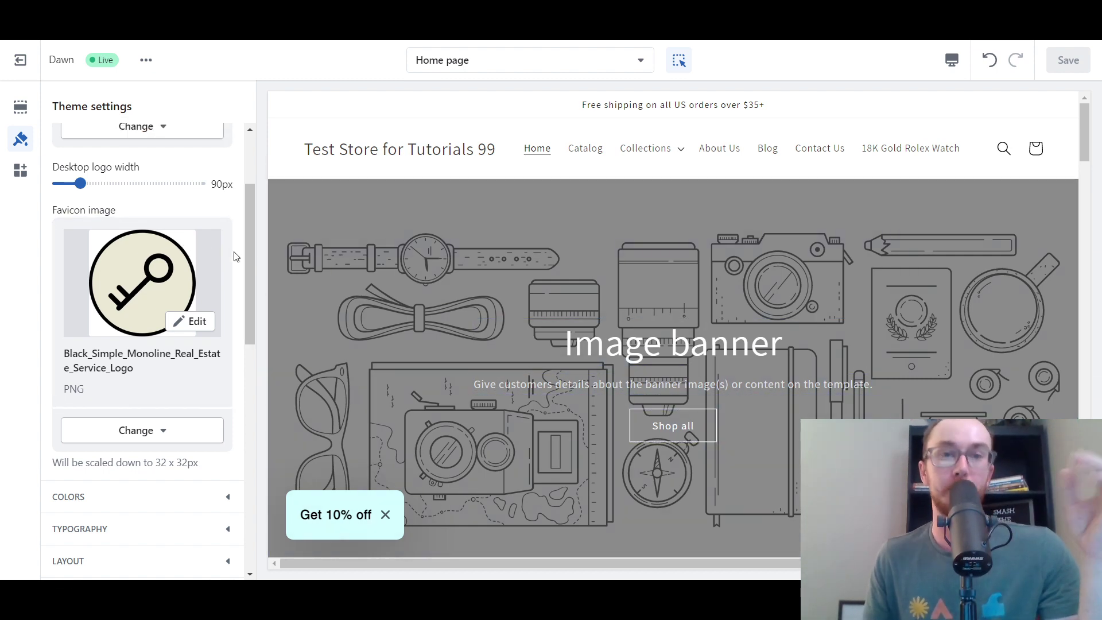
{"action": "left_click", "coordinate": [81, 320]}
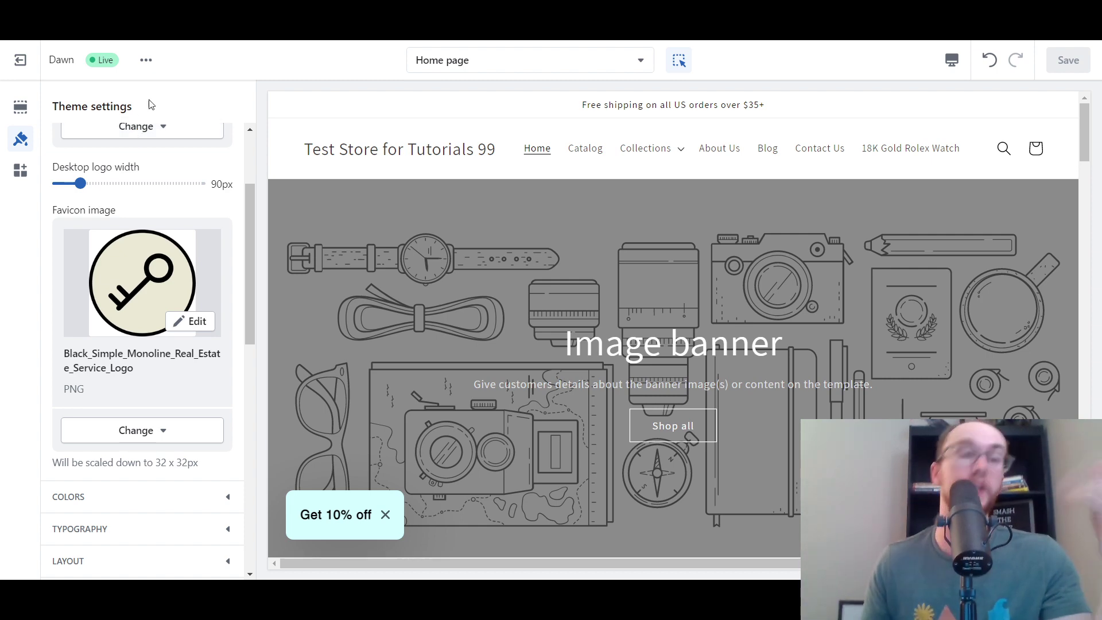
{"action": "mouse_move", "coordinate": [254, 211]}
{"action": "left_mouse_down"}
{"action": "mouse_move", "coordinate": [250, 184]}
{"action": "mouse_move", "coordinate": [247, 218]}
{"action": "left_mouse_up"}
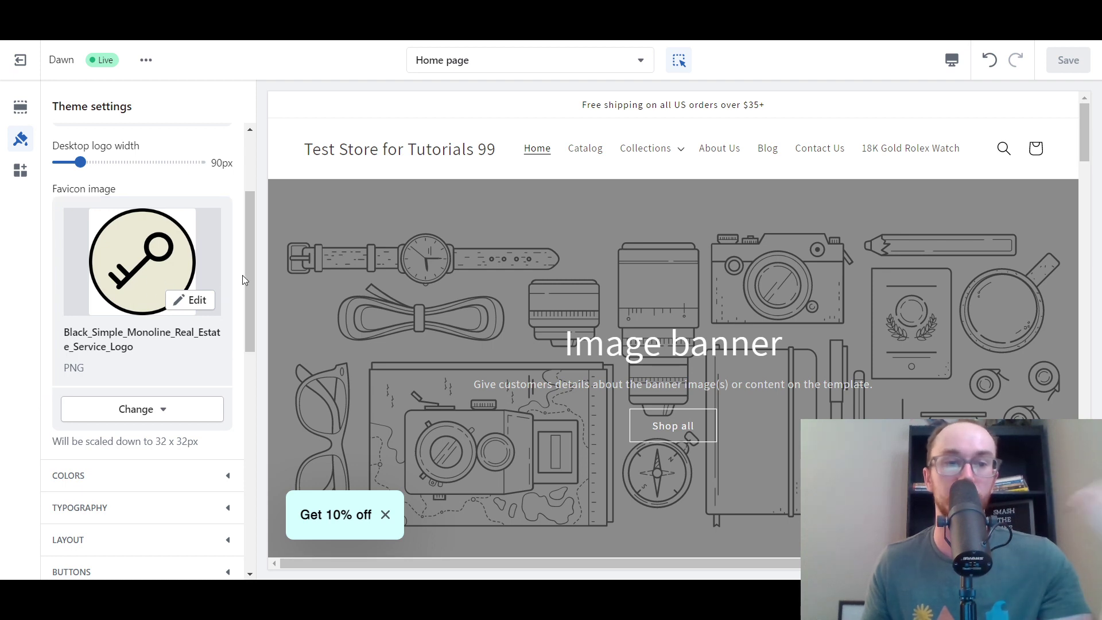
{"action": "scroll", "coordinate": [242, 274], "scroll_direction": "up", "scroll_amount": 3}
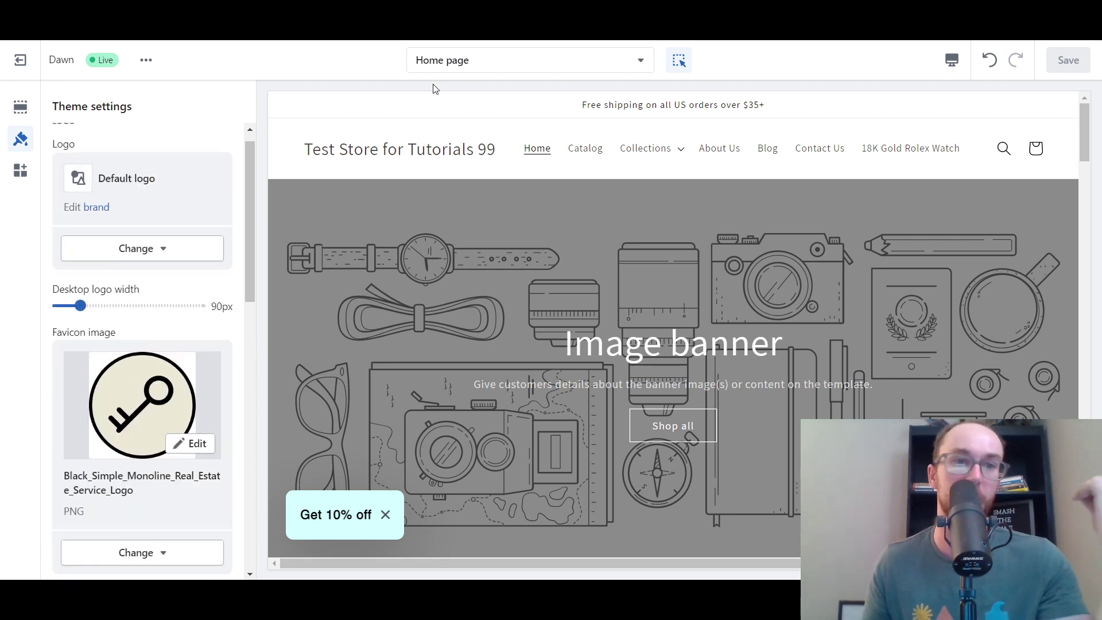
Exit the theme editor, return to admin Home, and open the live Test Store for Tutorials 99 storefront
{"action": "left_click", "coordinate": [32, 59]}
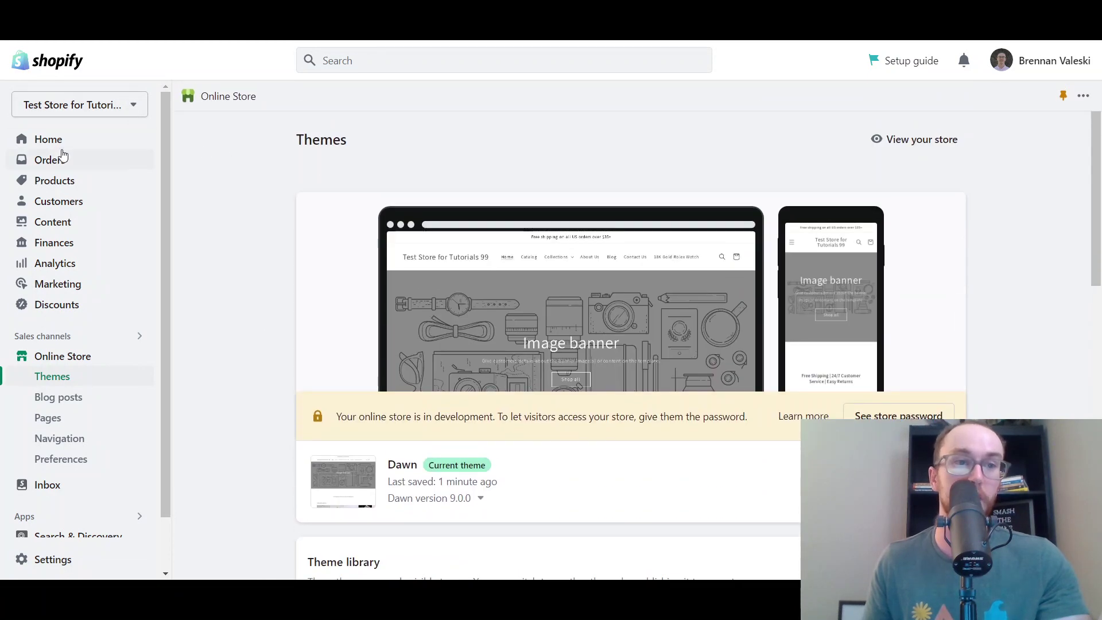
{"action": "left_click", "coordinate": [60, 143]}
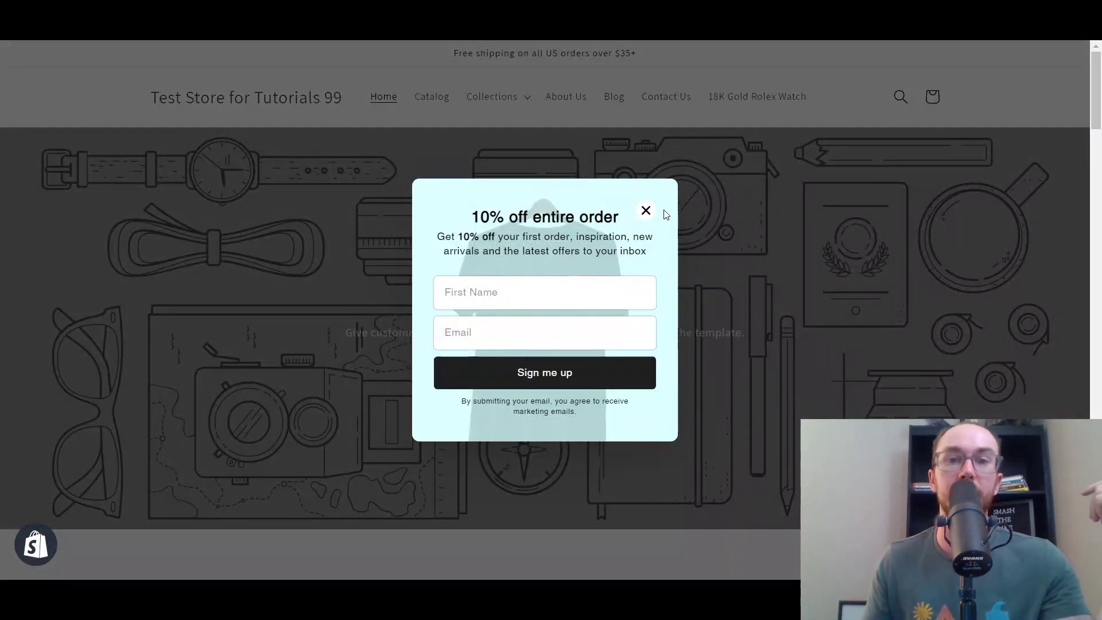
{"action": "left_click", "coordinate": [645, 212]}
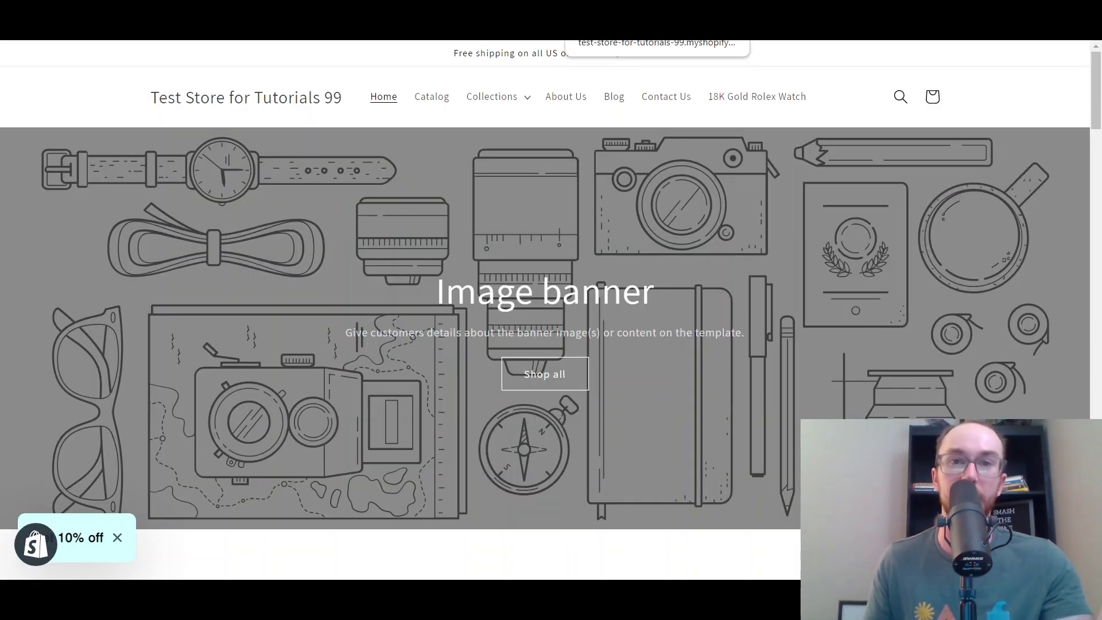
Shrink the storefront window and move it over the admin so its key favicon tab shows
{"action": "left_click_drag", "start_coordinate": [655, 40], "coordinate": [716, 246]}
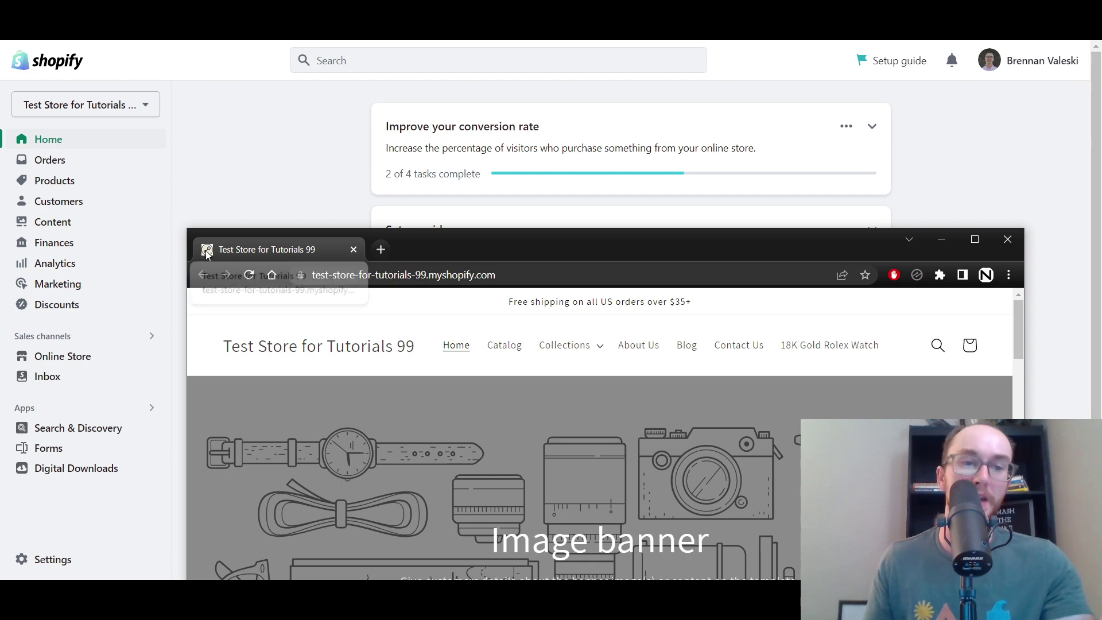
{"action": "left_click_drag", "start_coordinate": [454, 241], "coordinate": [462, 165]}
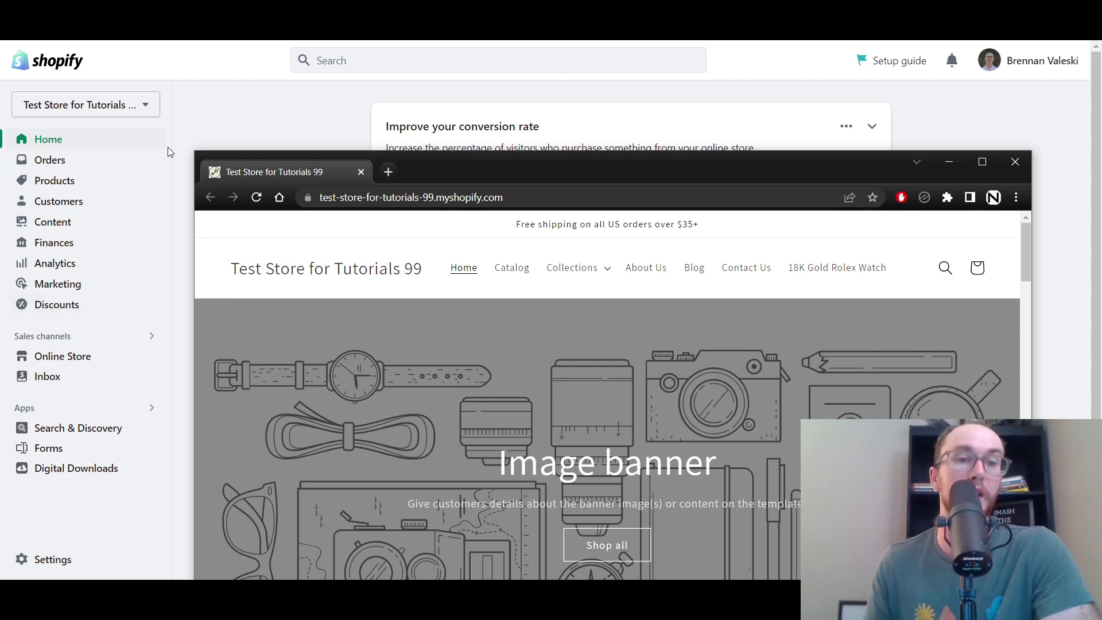
{"action": "mouse_move", "coordinate": [227, 175]}
{"action": "left_mouse_down"}
{"action": "mouse_move", "coordinate": [205, 178]}
{"action": "mouse_move", "coordinate": [232, 167]}
{"action": "left_mouse_up"}
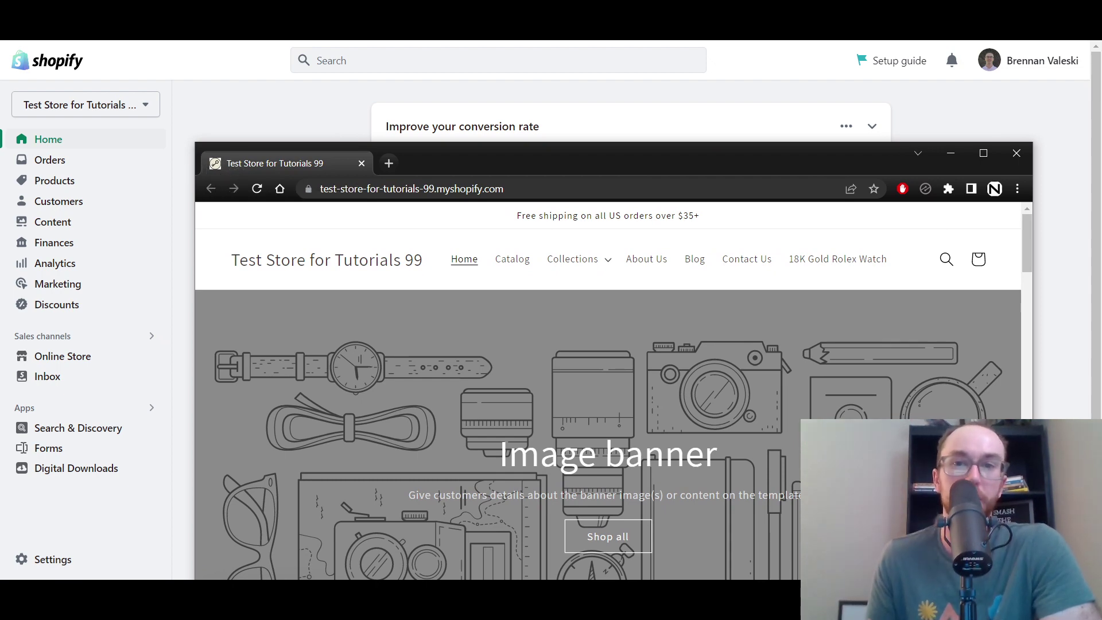
{"action": "mouse_move", "coordinate": [740, 23]}
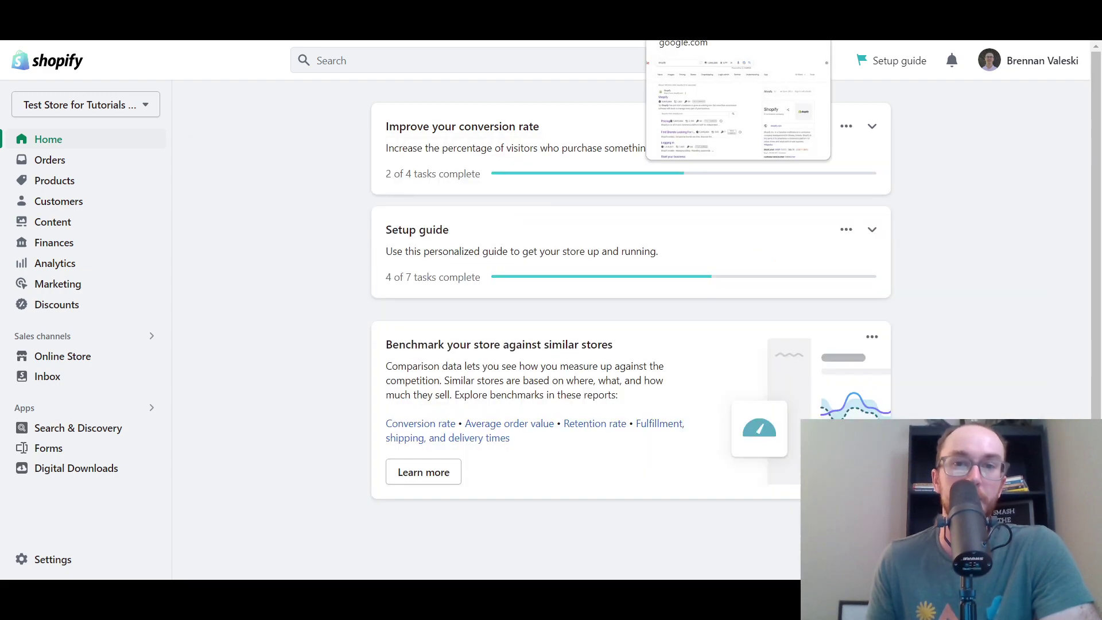
{"action": "left_click", "coordinate": [738, 92]}
{"action": "left_click_drag", "start_coordinate": [557, 148], "coordinate": [460, 189]}
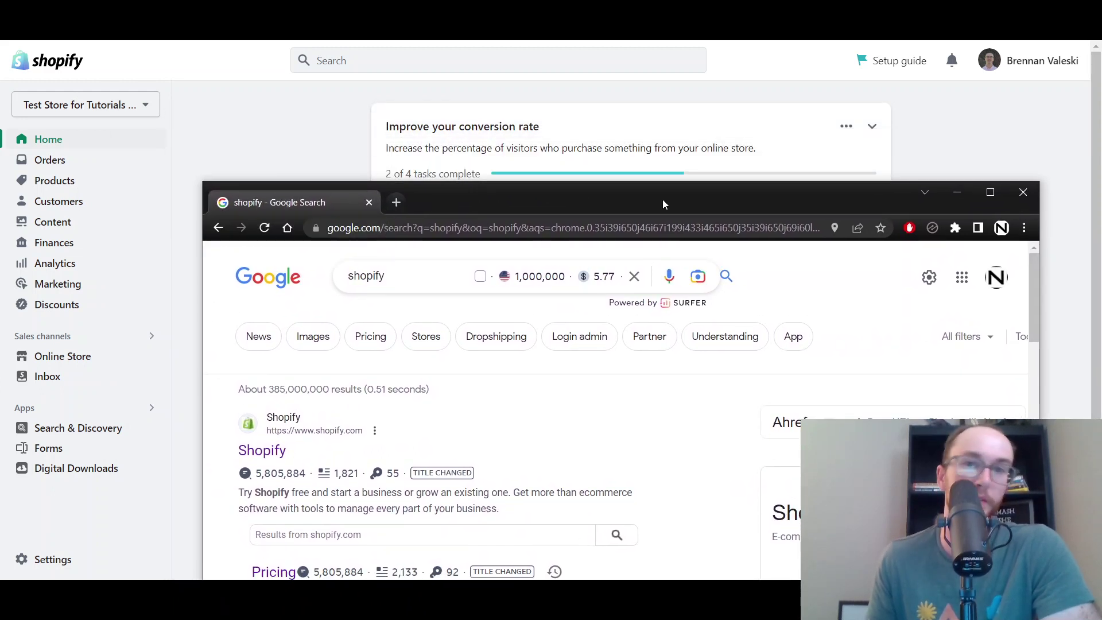
{"action": "left_click", "coordinate": [1023, 193]}
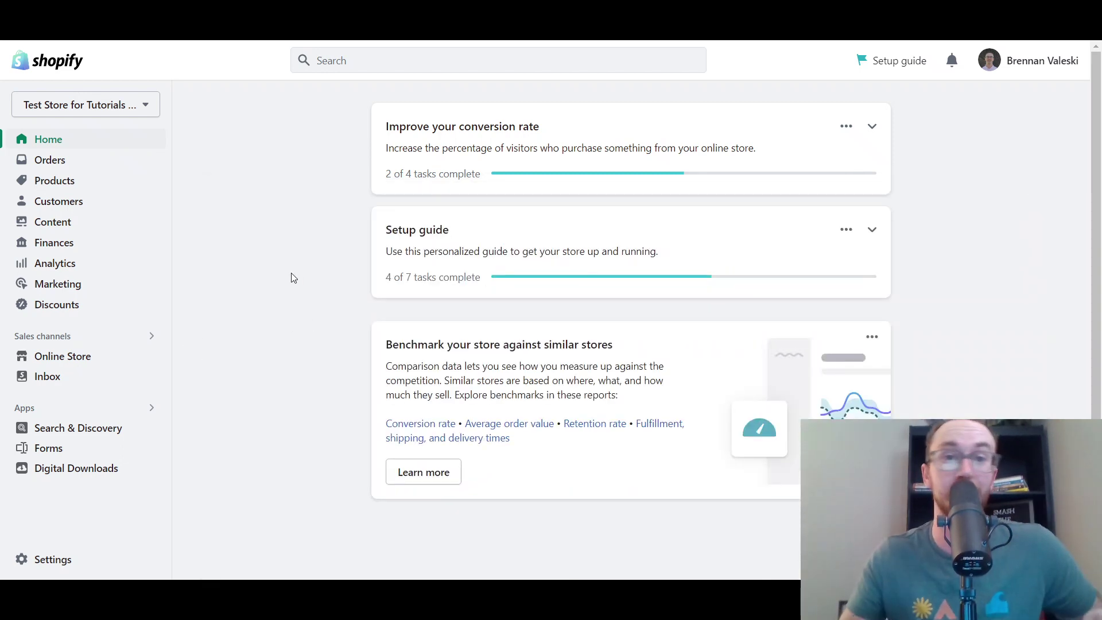
{"action": "mouse_move", "coordinate": [147, 356]}
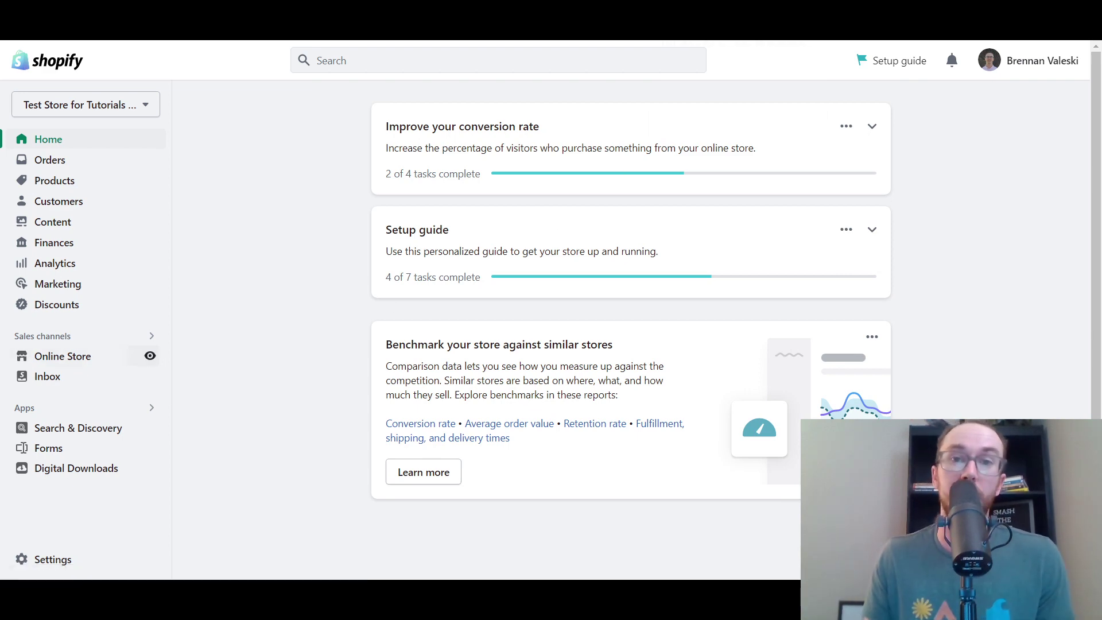
Reopen the storefront in a new window, move it to show the favicon tab, then close it
{"action": "left_click", "coordinate": [149, 356]}
{"action": "left_click_drag", "start_coordinate": [502, 52], "coordinate": [714, 189]}
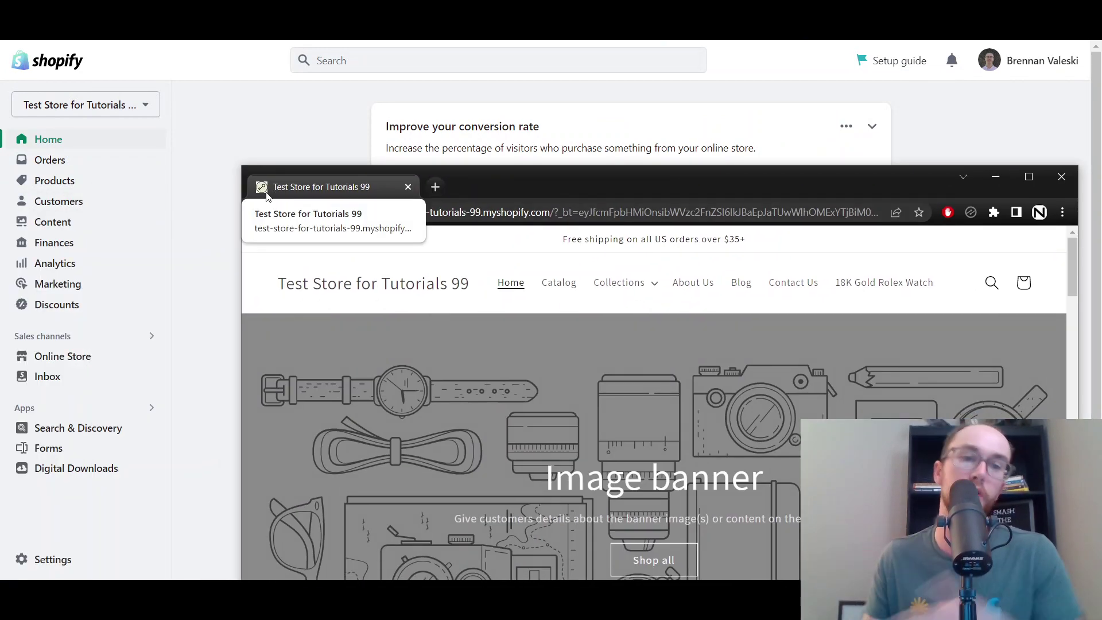
{"action": "left_click_drag", "start_coordinate": [463, 190], "coordinate": [453, 207]}
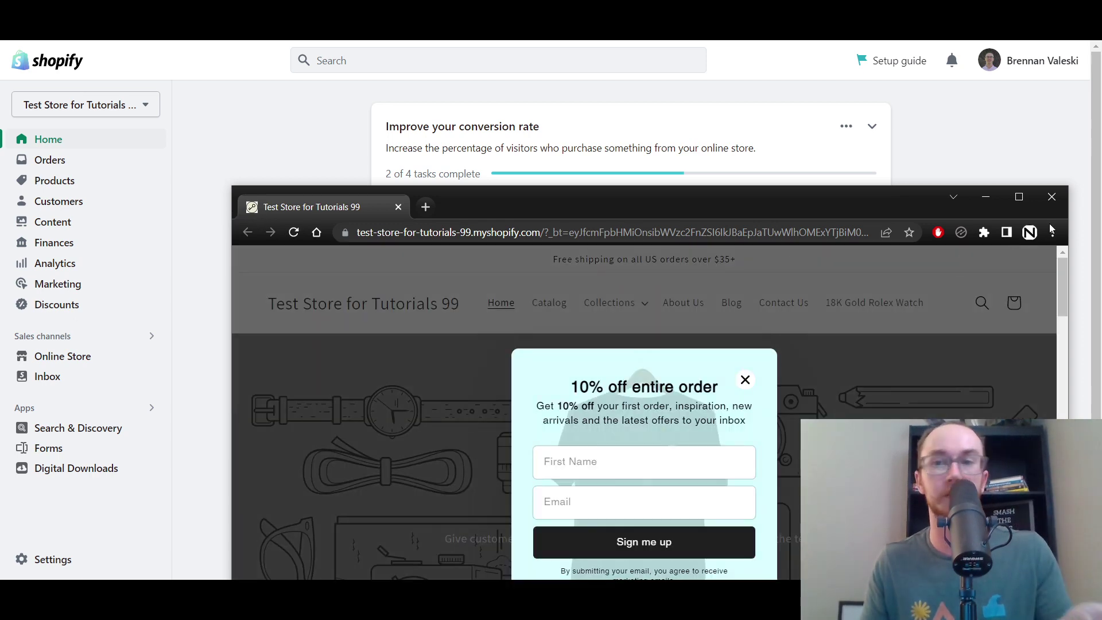
{"action": "left_click", "coordinate": [1053, 196]}
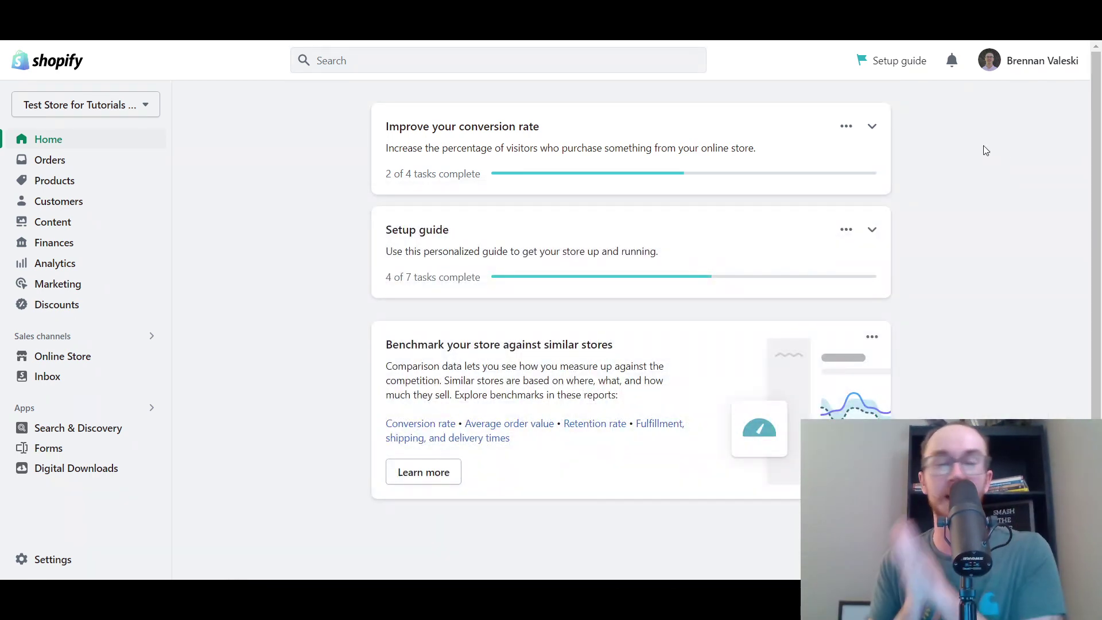